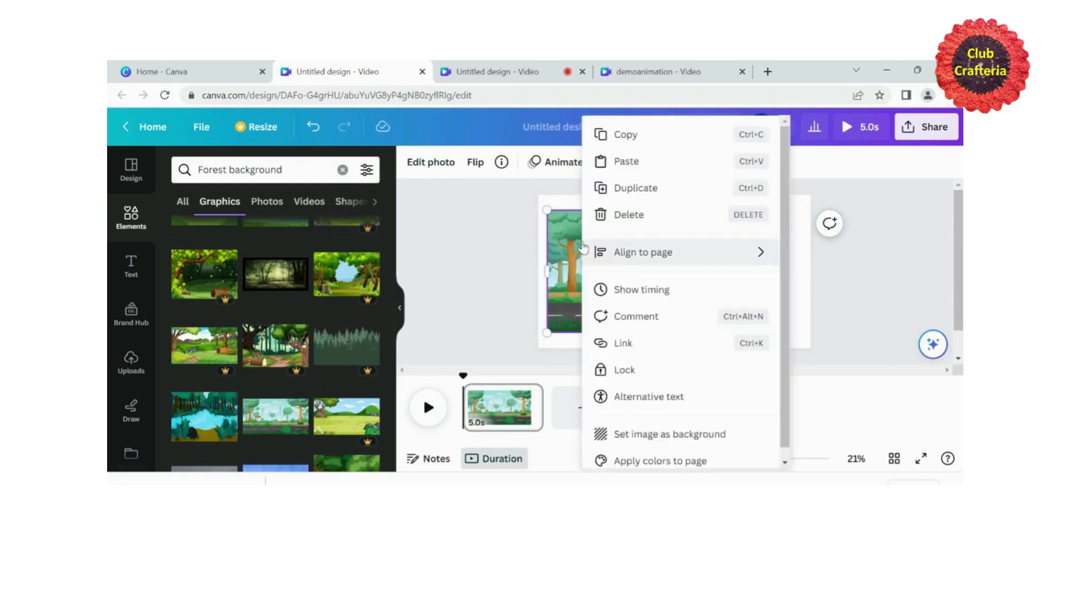
# Step: Set the forest road image as the page background
pyautogui.click(686, 445)
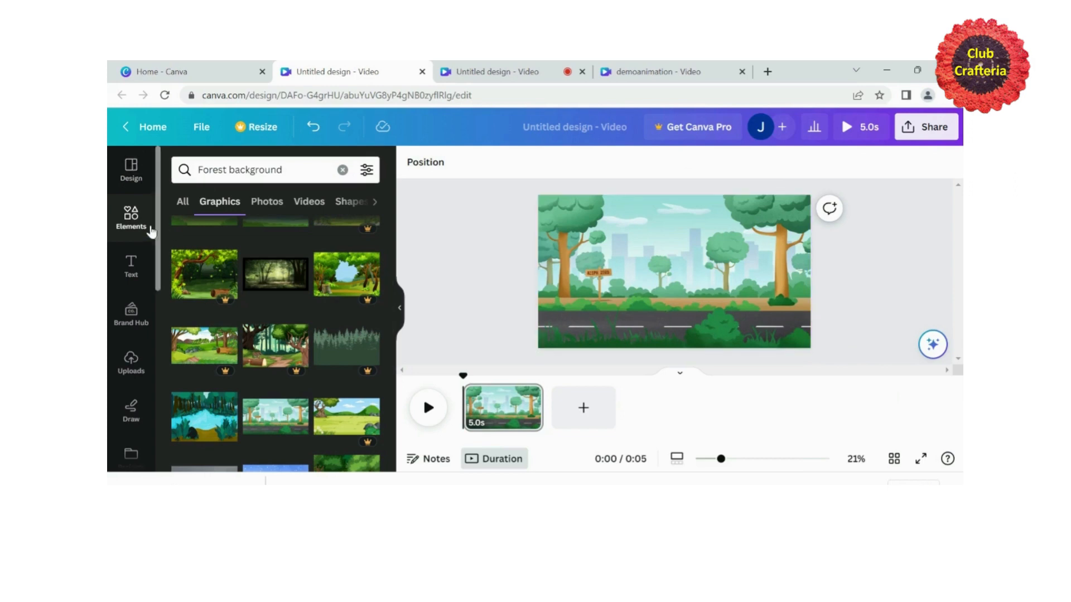
# Step: Search the elements for "car" and place the red sports car graphic, scaled down, at the right end of the road
pyautogui.moveTo(289, 171); pyautogui.dragTo(190, 173)
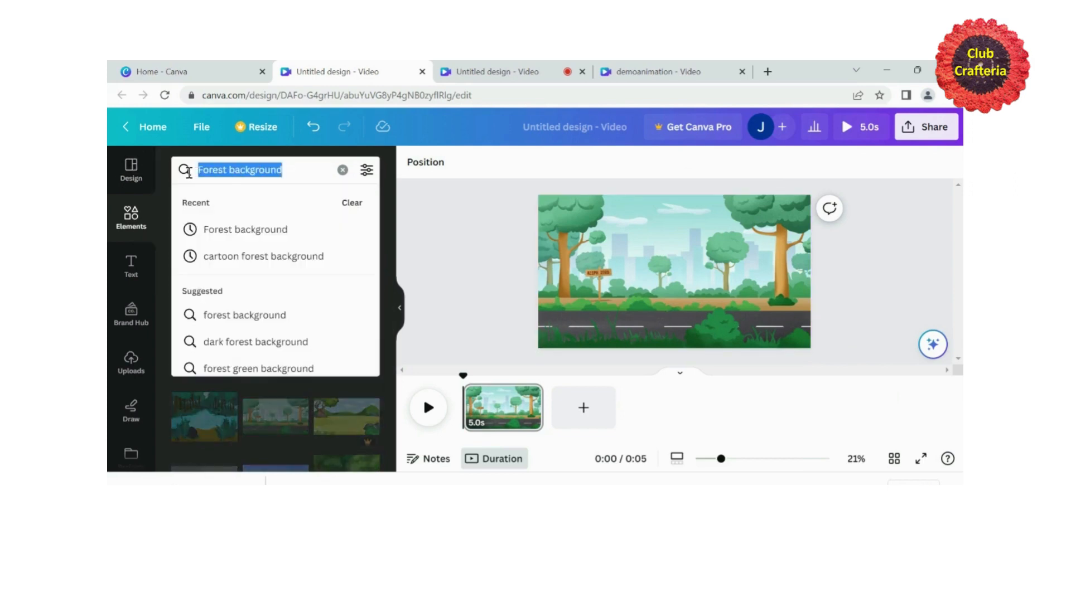
pyautogui.write('car')
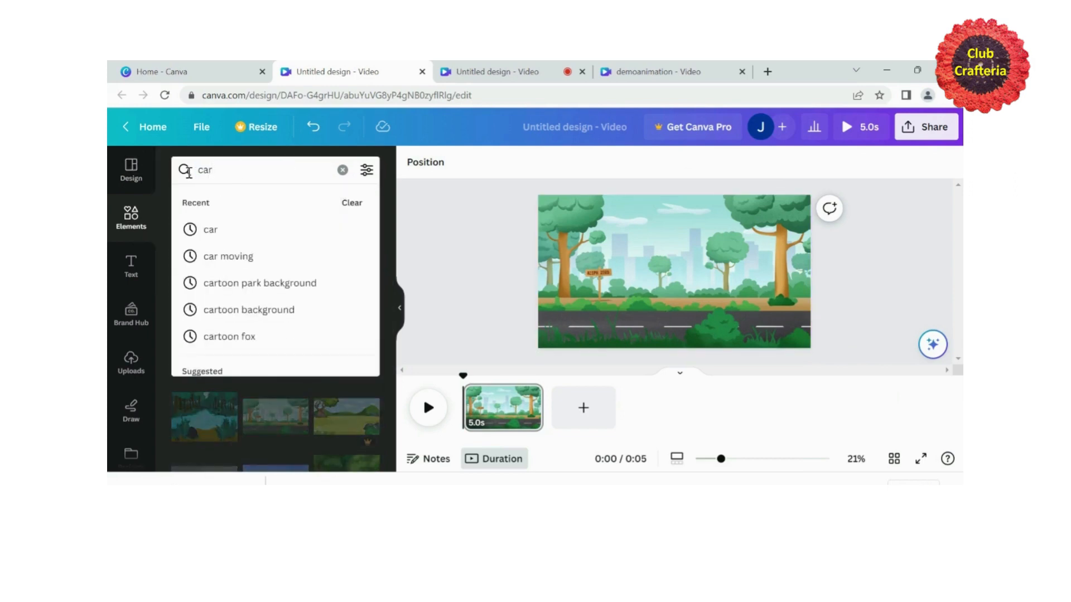
pyautogui.click(229, 236)
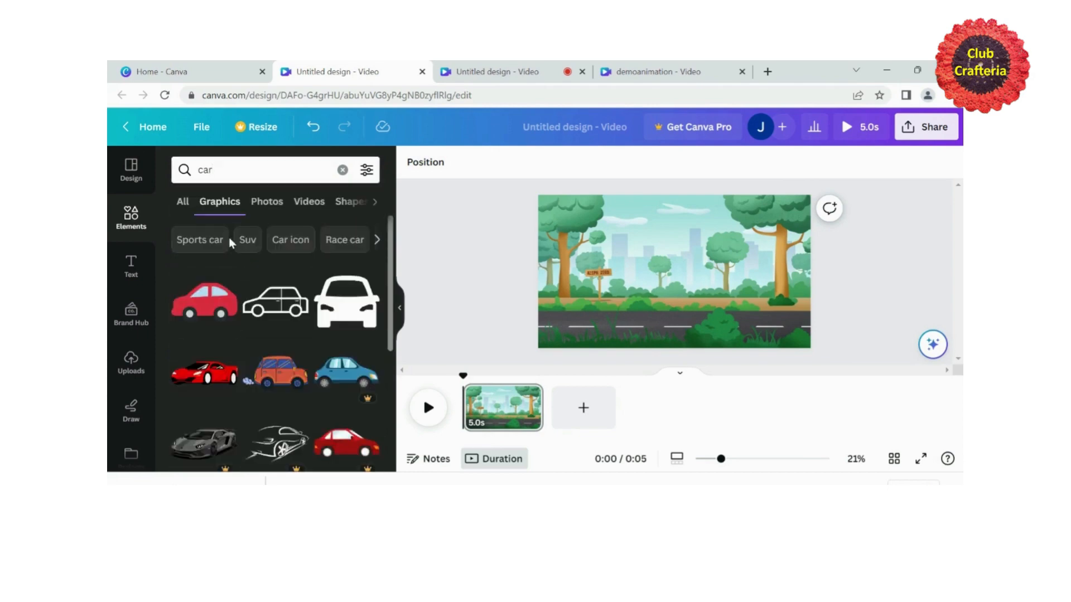
pyautogui.moveTo(211, 389); pyautogui.dragTo(738, 327)
pyautogui.moveTo(699, 283); pyautogui.dragTo(767, 296)
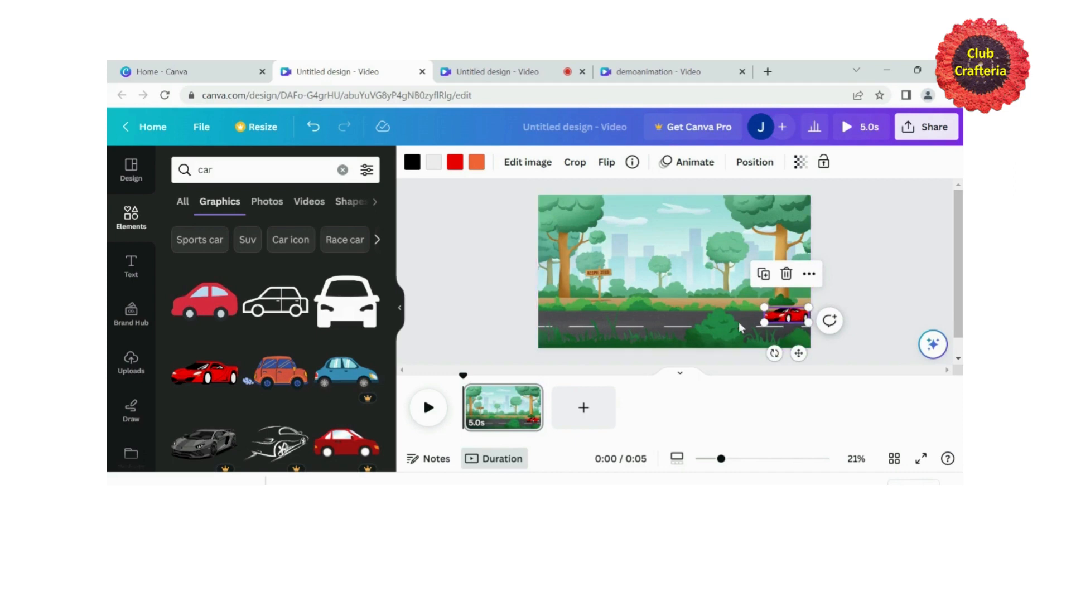
# Step: Create a custom animation moving the red car along the road to the scene's left edge, with the Smooth movement style
pyautogui.click(695, 163)
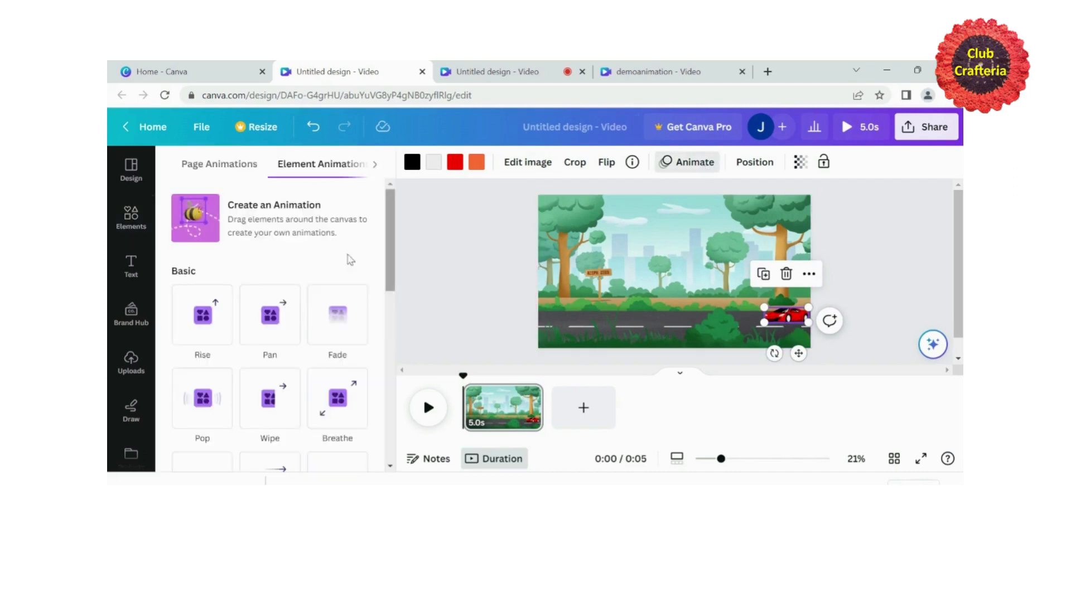
pyautogui.click(204, 211)
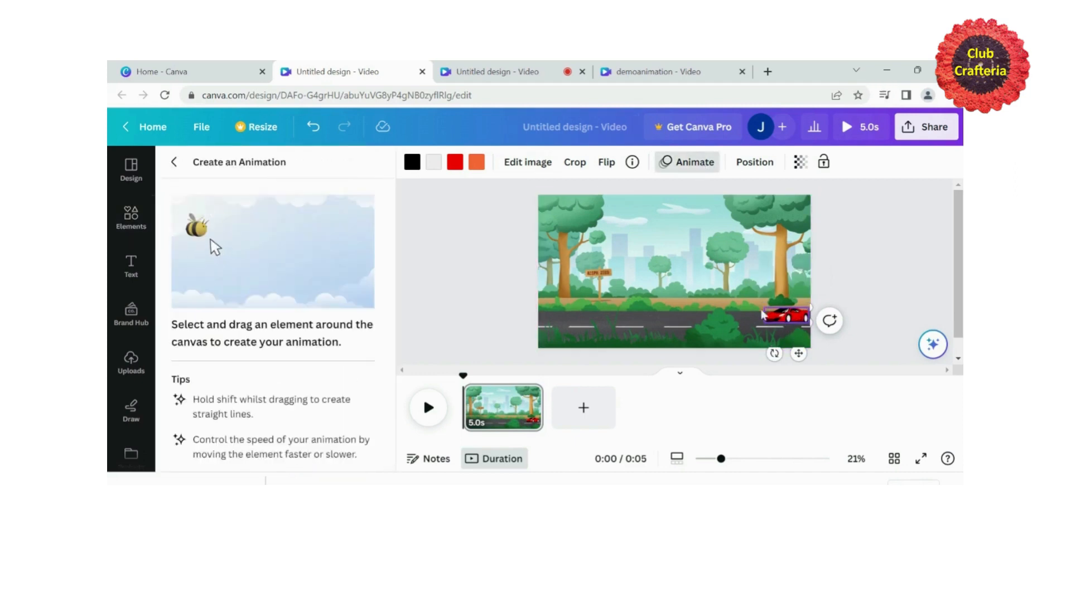
pyautogui.moveTo(787, 320); pyautogui.dragTo(526, 320)
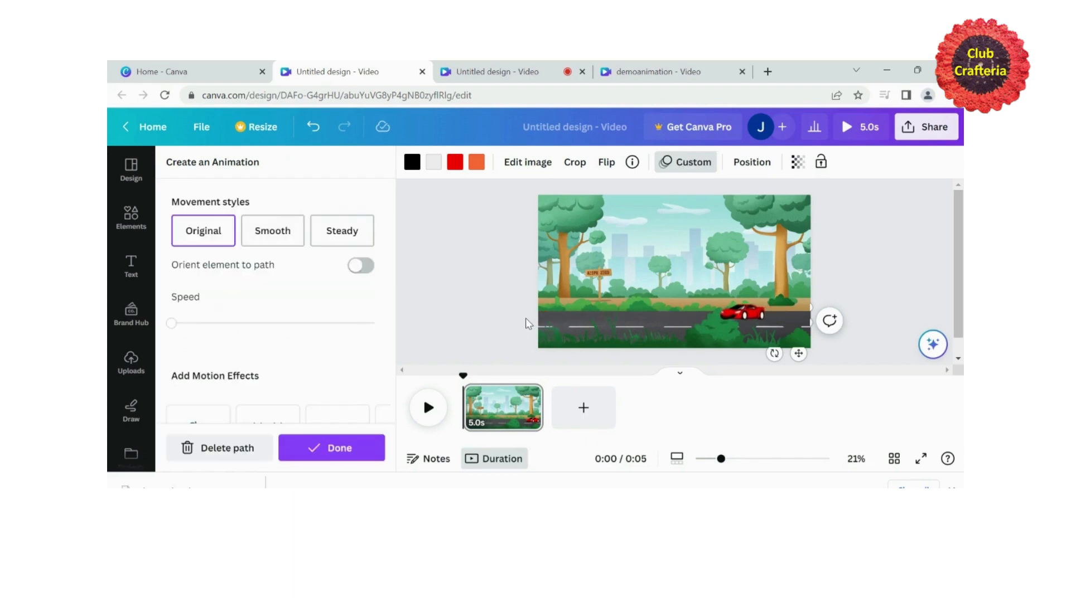
pyautogui.click(278, 242)
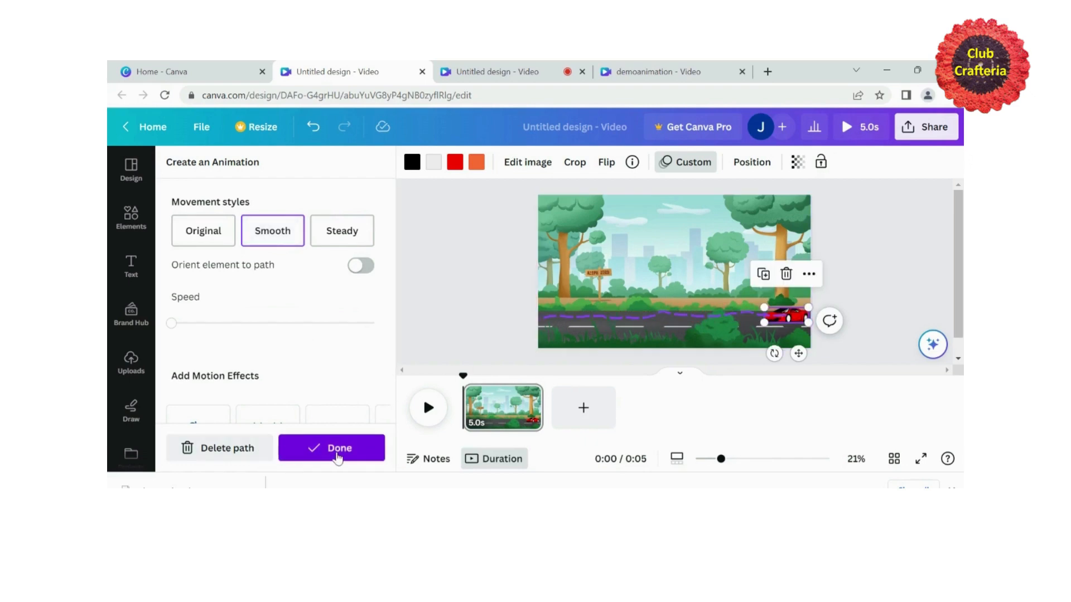
pyautogui.click(337, 451)
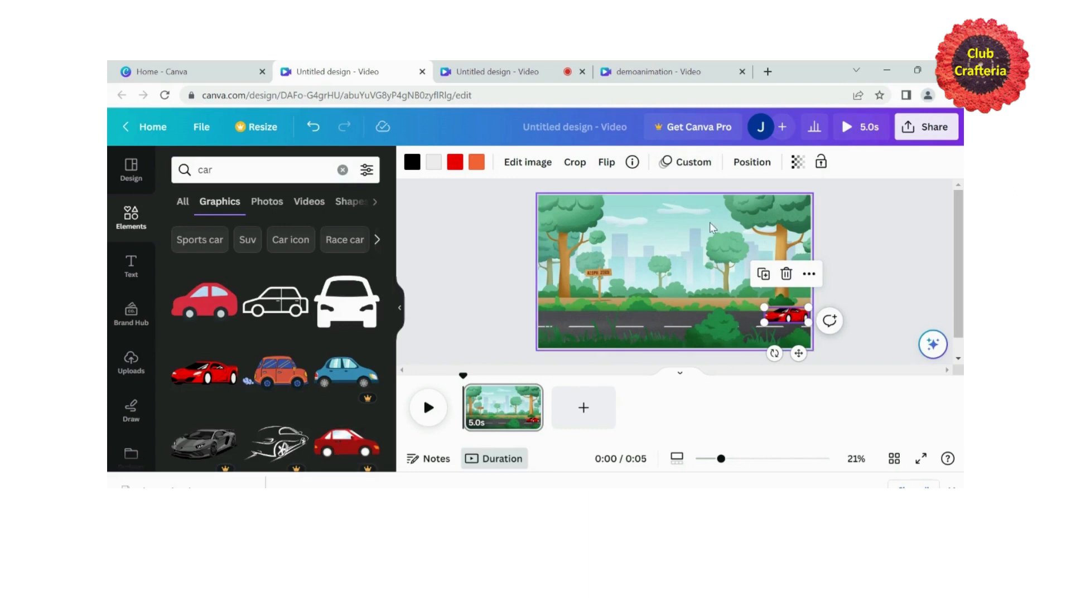
# Step: Search the elements for "Flying bird" and place the black-and-white bird, scaled down, in the scene's upper-left corner
pyautogui.click(206, 169)
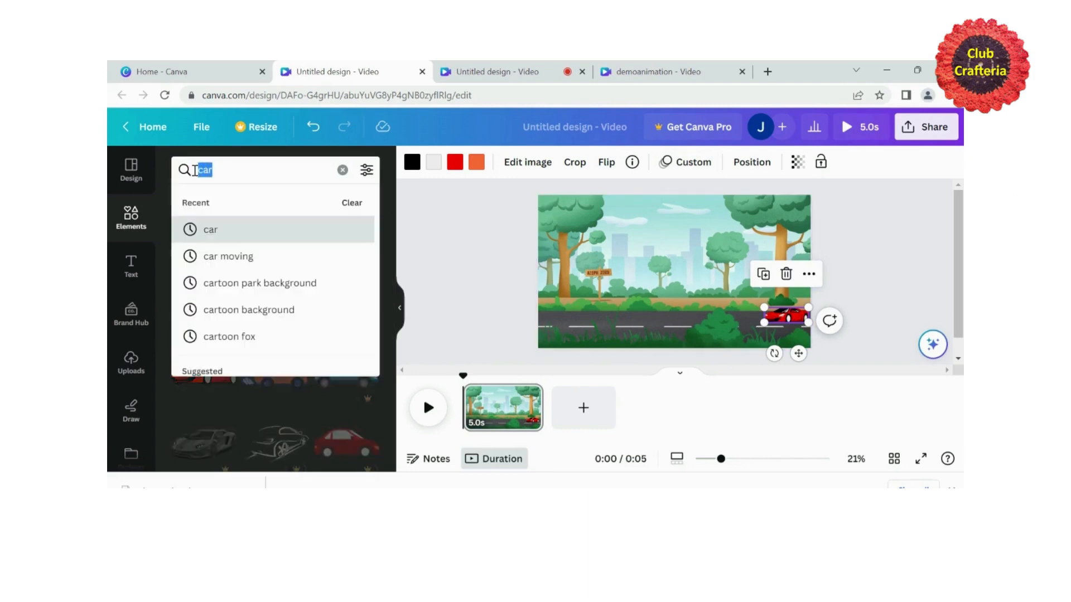
pyautogui.write('bird')
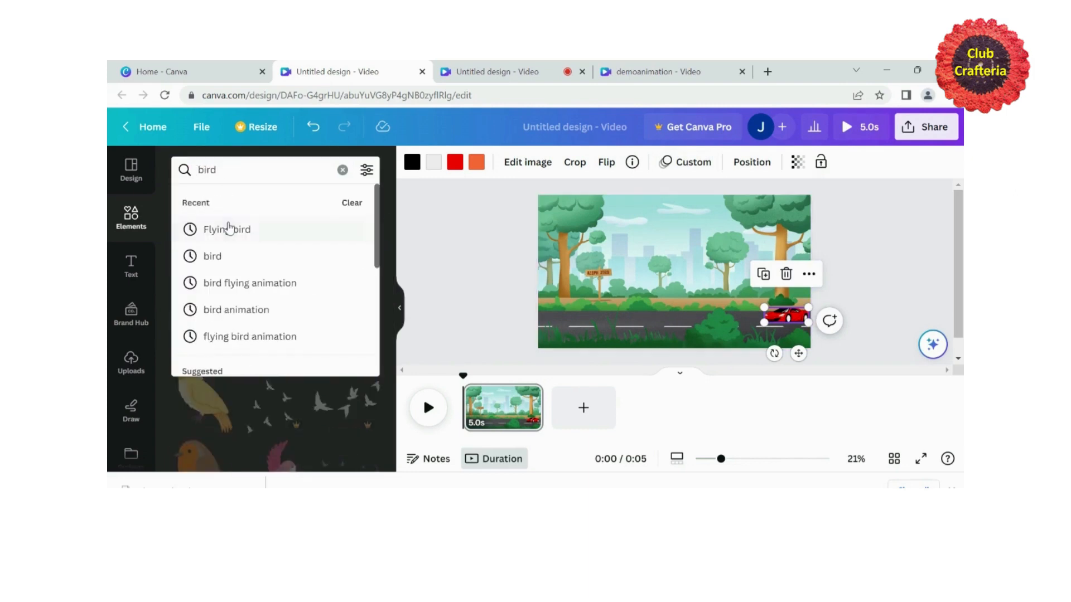
pyautogui.click(228, 229)
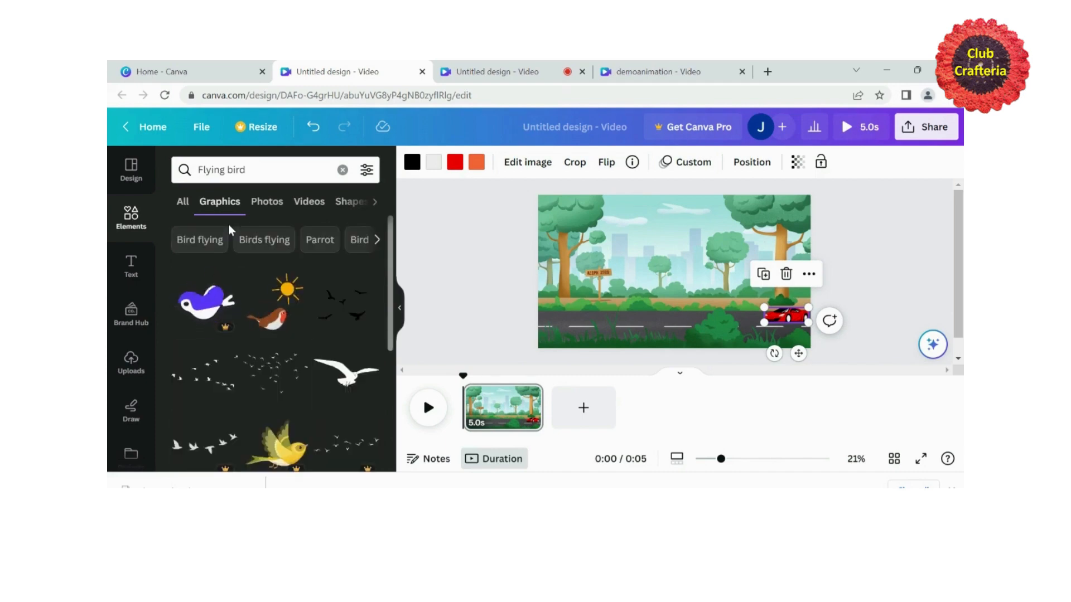
pyautogui.scroll(-5, 287, 328)
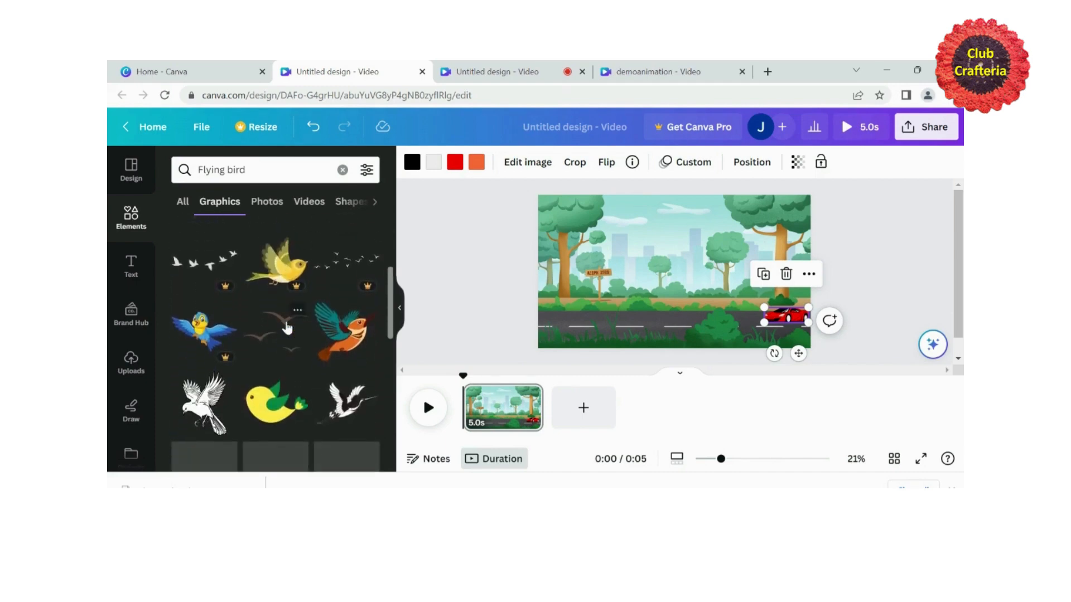
pyautogui.moveTo(346, 390); pyautogui.dragTo(540, 221)
pyautogui.moveTo(512, 182); pyautogui.dragTo(552, 223)
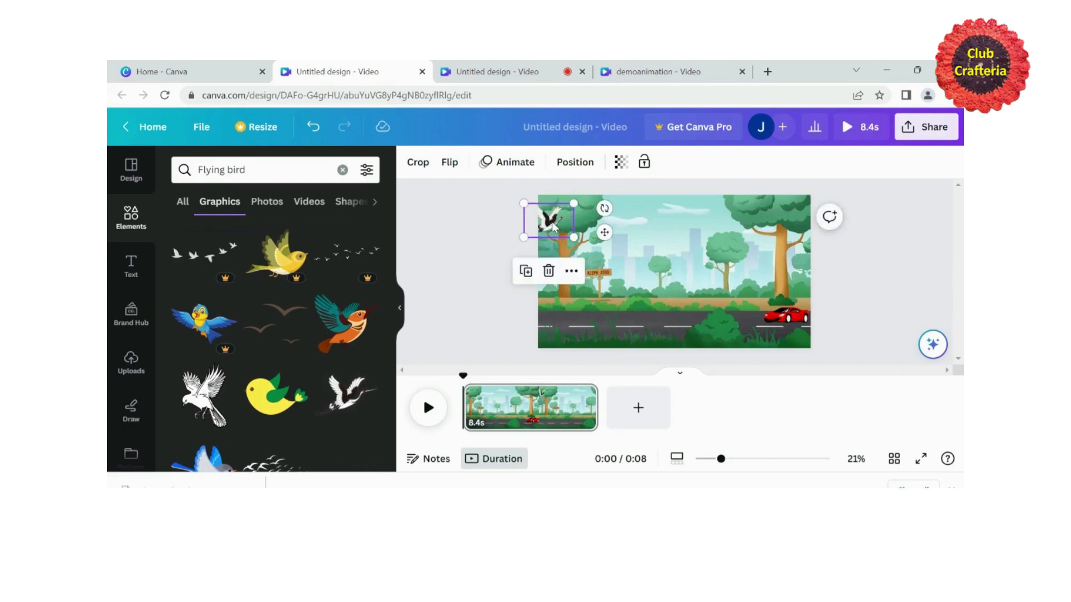
# Step: Create a custom animation flying the bird across the sky past the scene's right edge, with the Smooth movement style
pyautogui.click(514, 167)
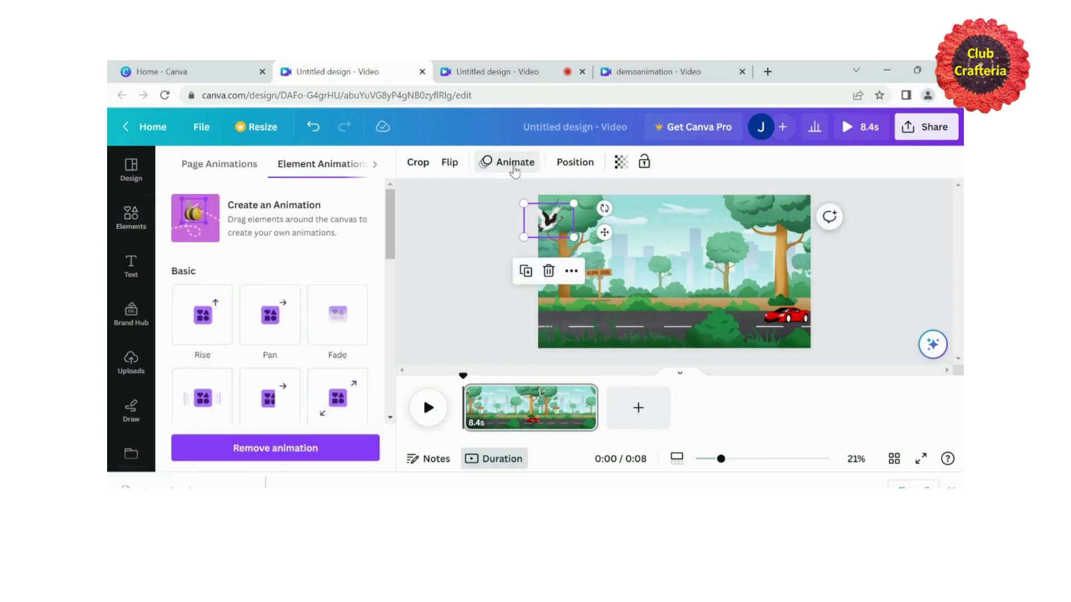
pyautogui.click(208, 208)
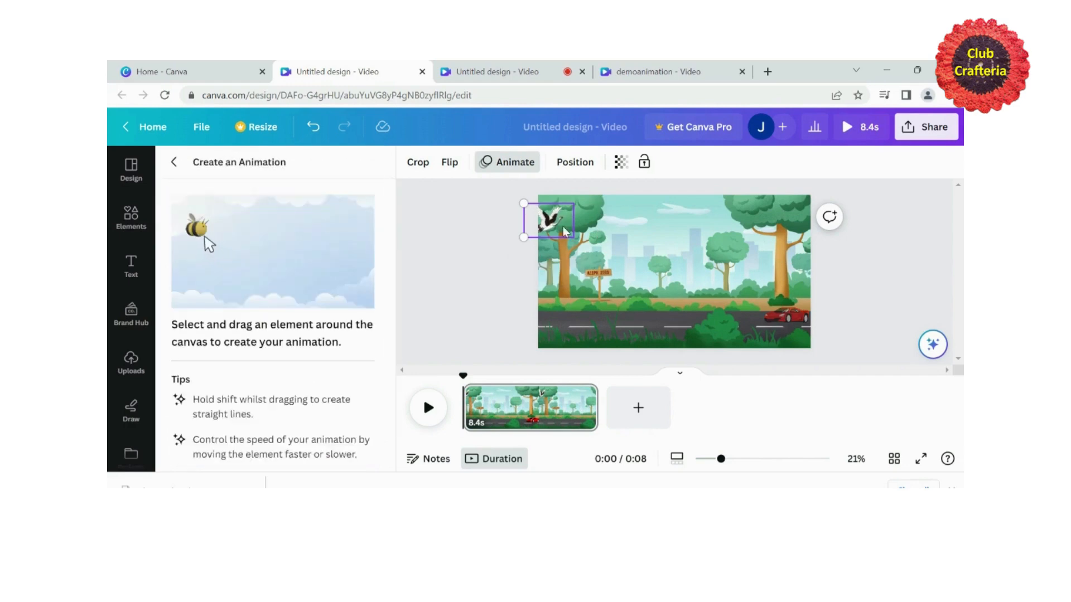
pyautogui.moveTo(560, 225)
pyautogui.mouseDown()
pyautogui.moveTo(682, 235)
pyautogui.moveTo(830, 221)
pyautogui.mouseUp()
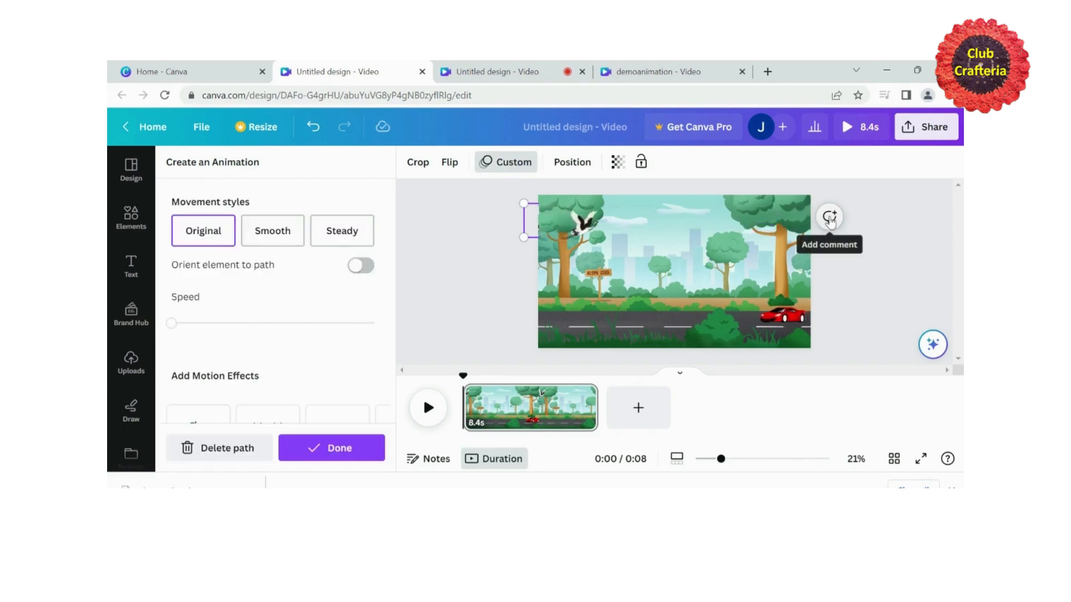
pyautogui.click(282, 237)
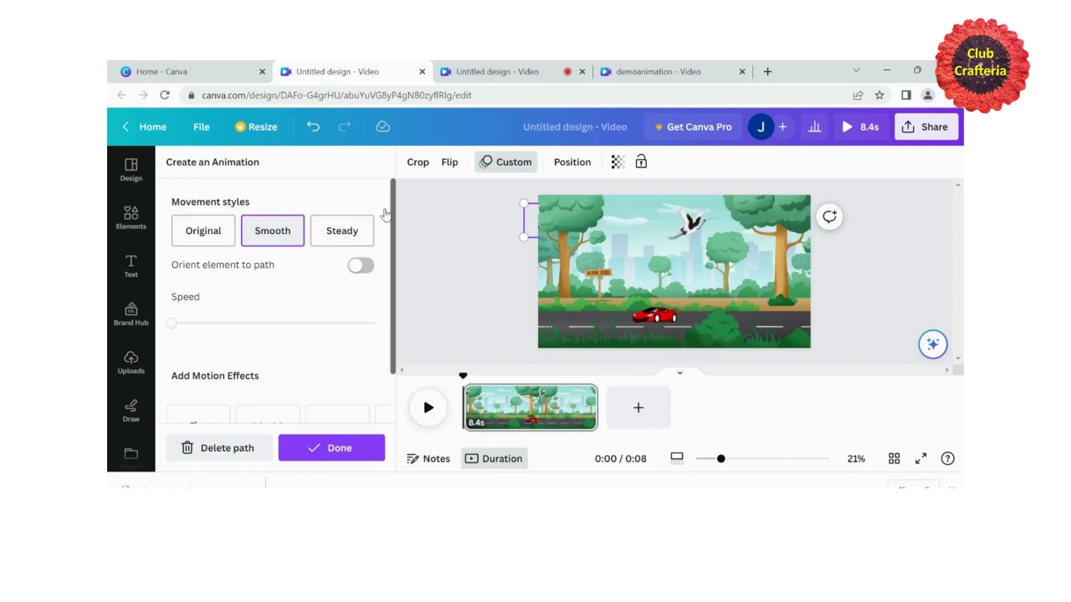
# Step: Search the elements for "people walking" and place the walking man with the backpack, scaled down, beside the scene's left tree
pyautogui.click(131, 218)
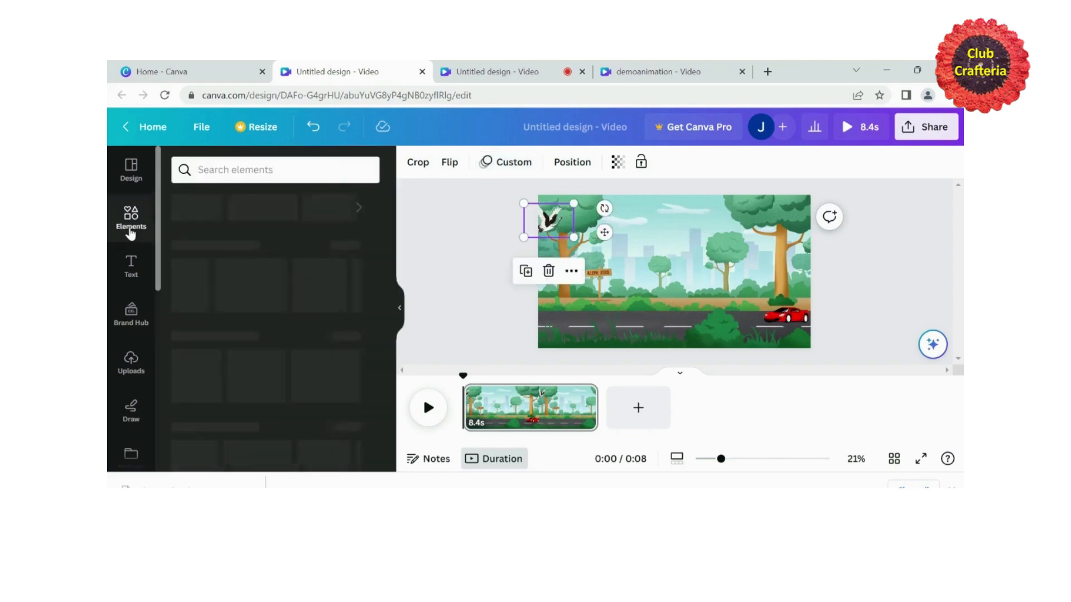
pyautogui.click(289, 172)
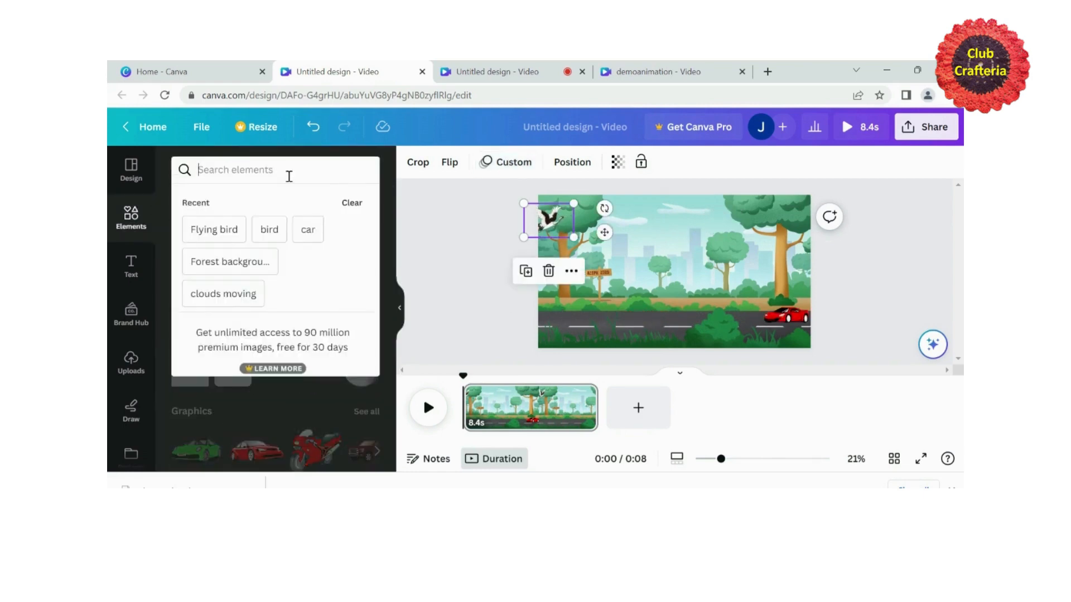
pyautogui.write('peop')
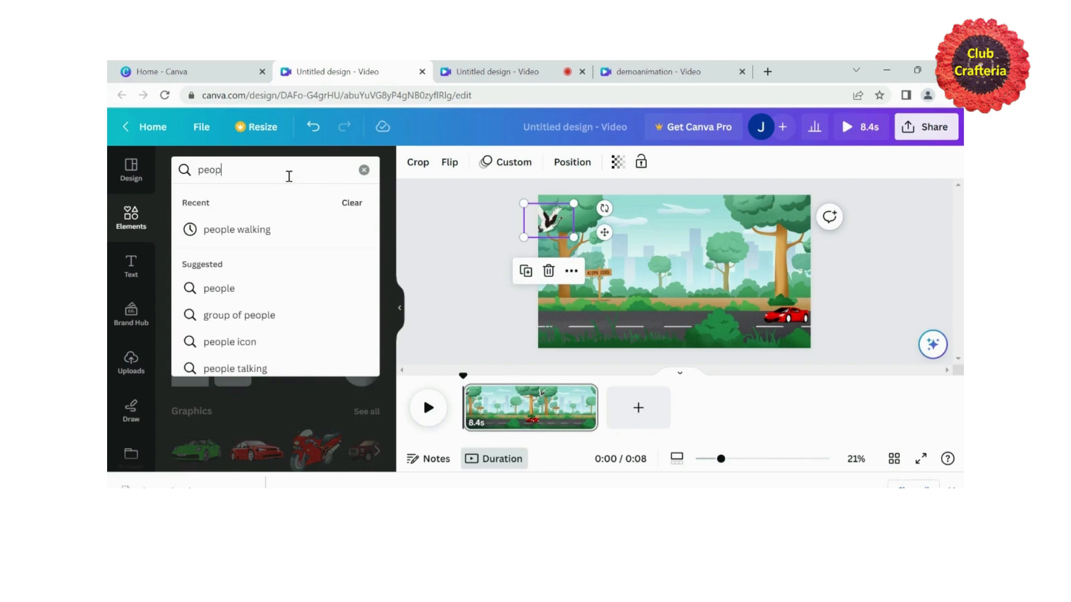
pyautogui.click(237, 229)
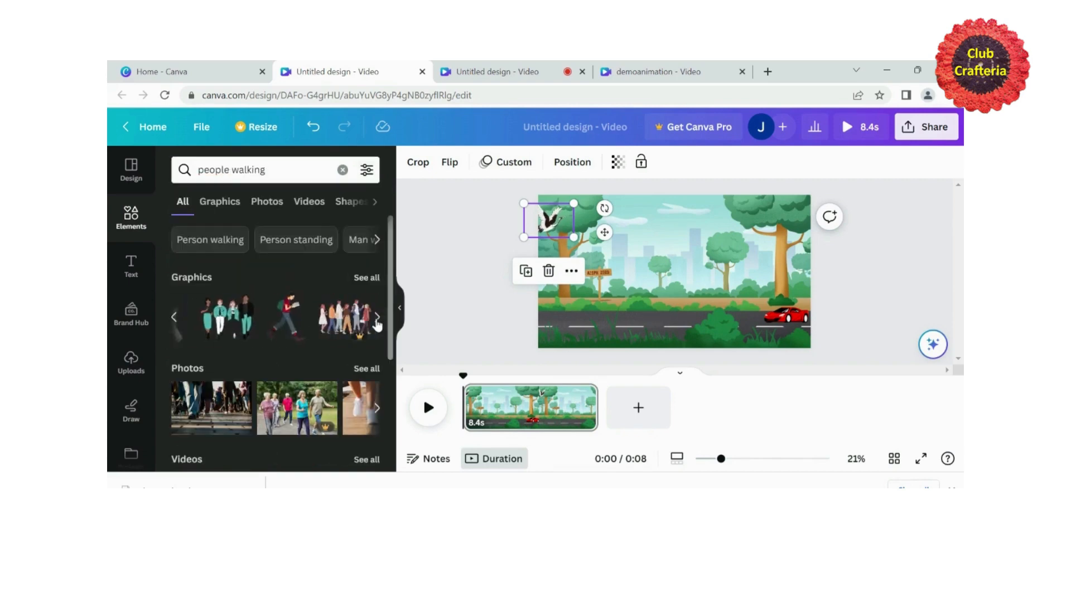
pyautogui.moveTo(194, 323); pyautogui.dragTo(555, 278)
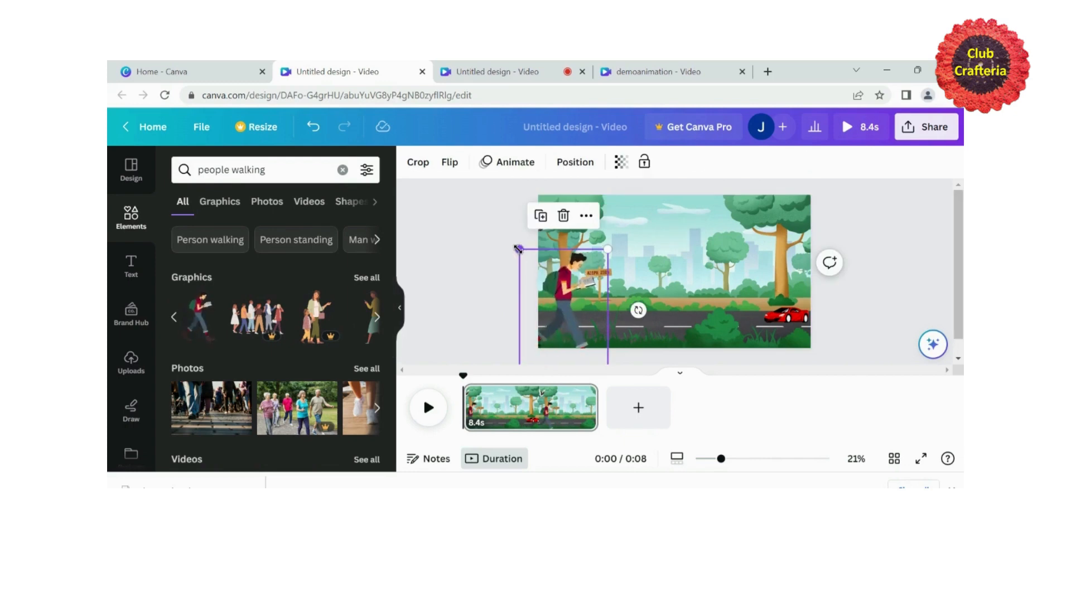
pyautogui.moveTo(518, 246); pyautogui.dragTo(556, 263)
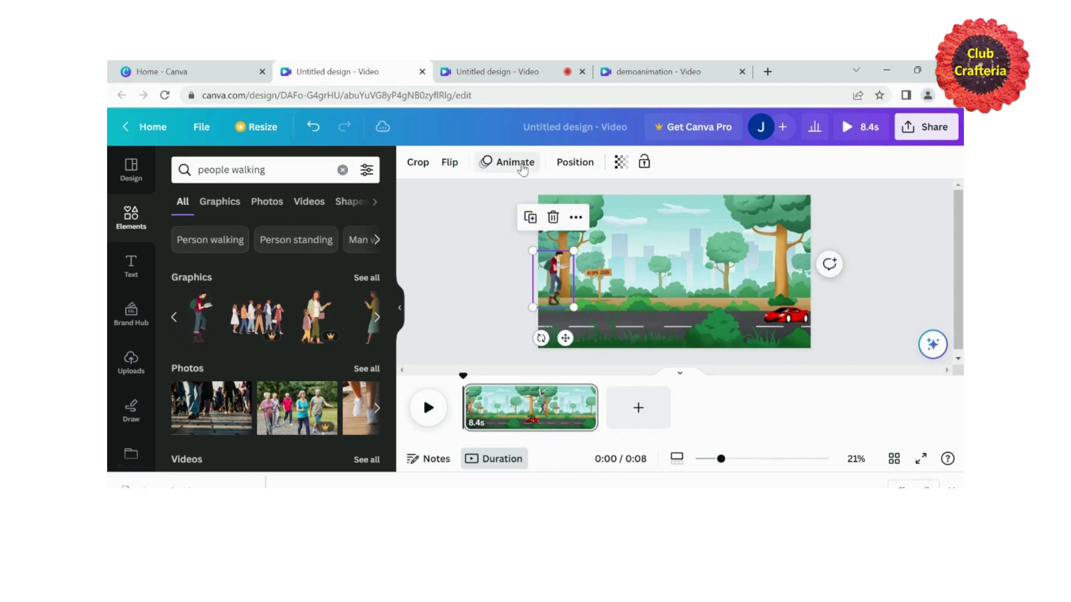
# Step: Create a custom animation walking the man along the roadside toward the right tree, with the Smooth movement style
pyautogui.click(501, 162)
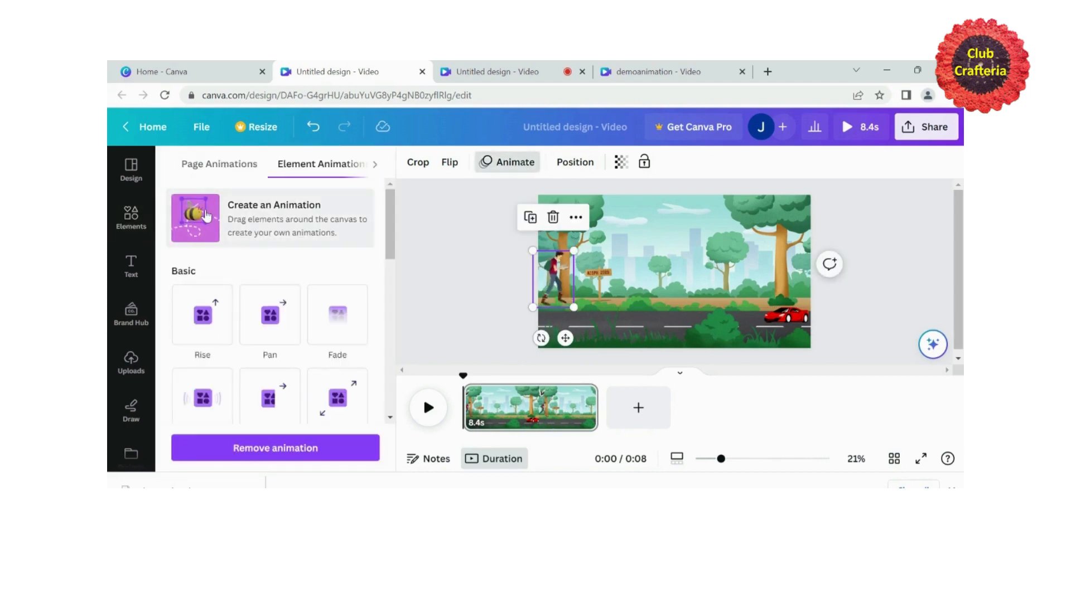
pyautogui.click(210, 229)
pyautogui.moveTo(549, 290); pyautogui.dragTo(714, 292)
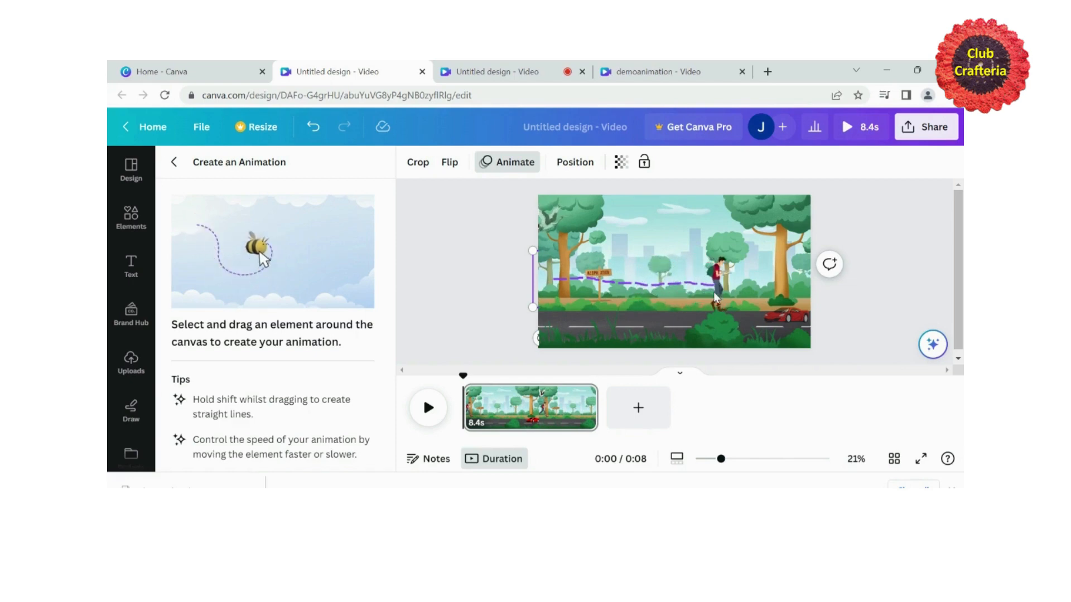
pyautogui.moveTo(750, 292); pyautogui.dragTo(782, 291)
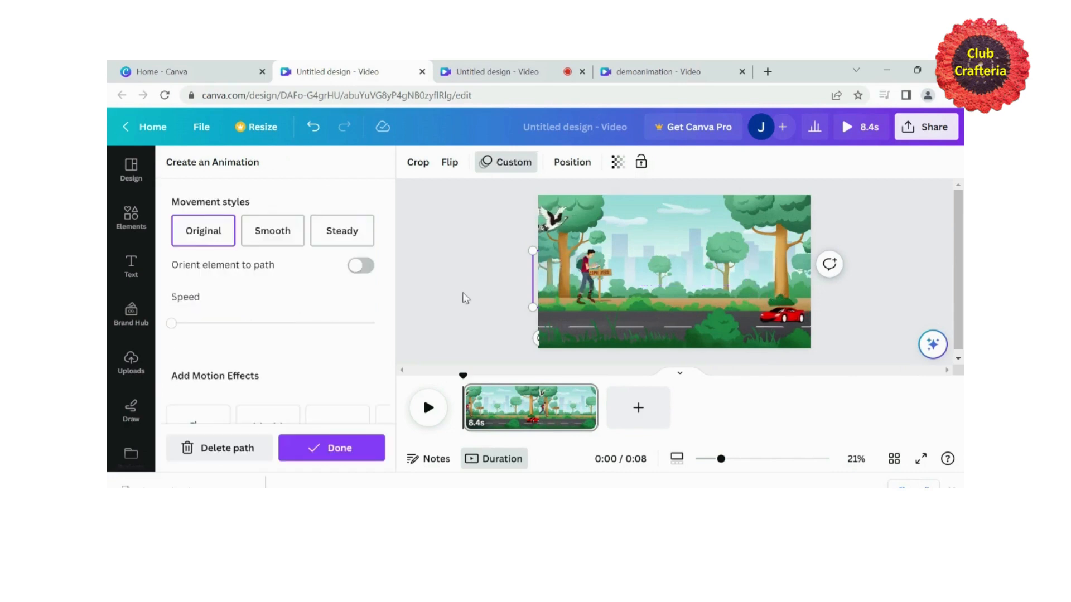
pyautogui.click(271, 235)
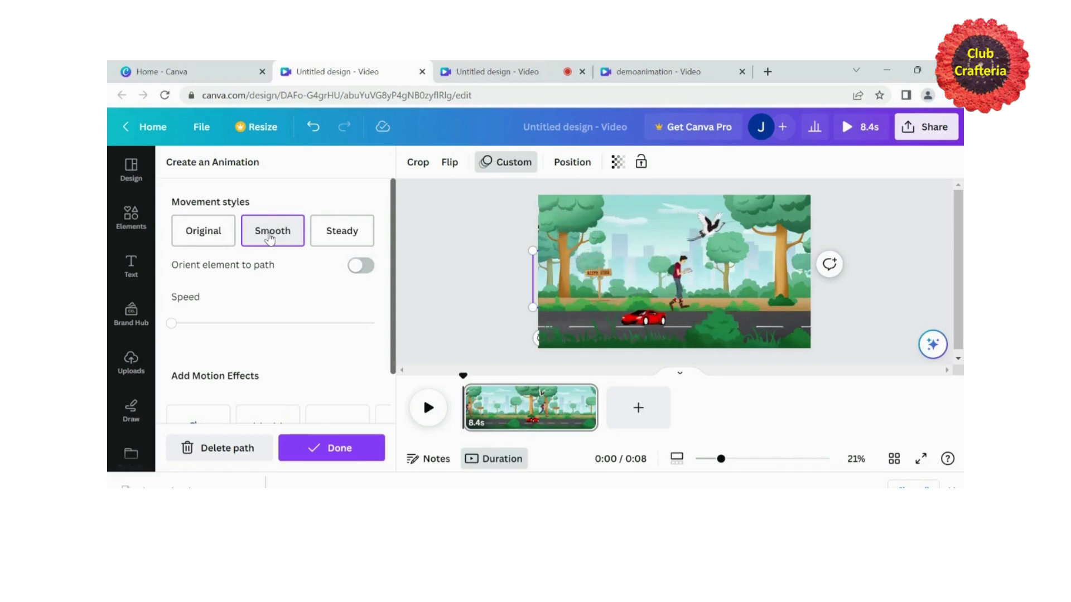
# Step: Search the graphics for "bunny" and place the brown sitting bunny, scaled down, in the scene's lower-right corner
pyautogui.click(132, 220)
pyautogui.click(132, 222)
pyautogui.click(266, 171)
pyautogui.write('bunny')
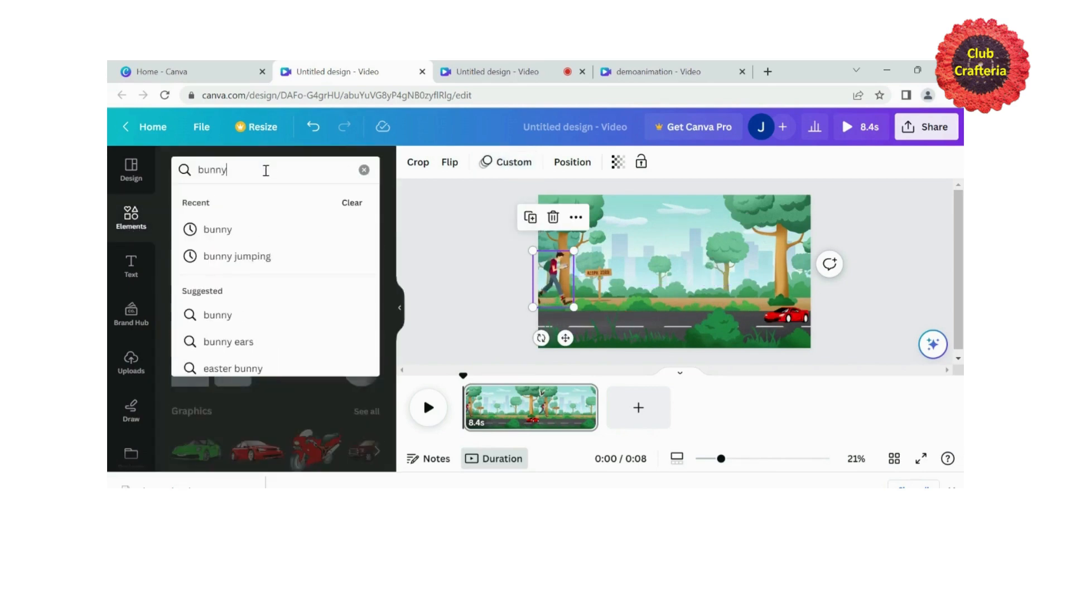
pyautogui.press('Return')
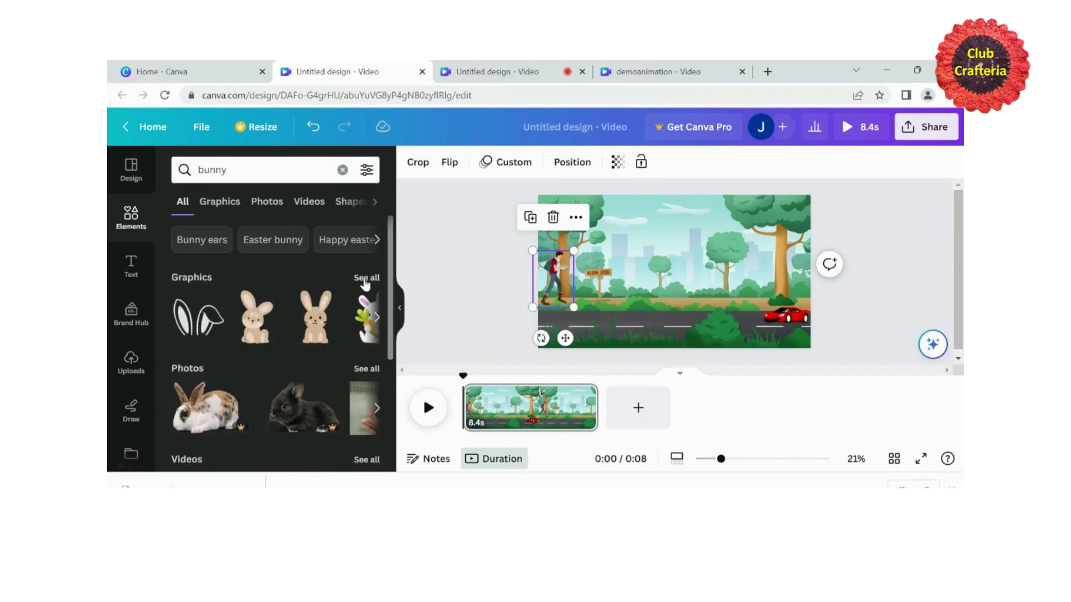
pyautogui.click(366, 277)
pyautogui.moveTo(282, 393); pyautogui.dragTo(694, 274)
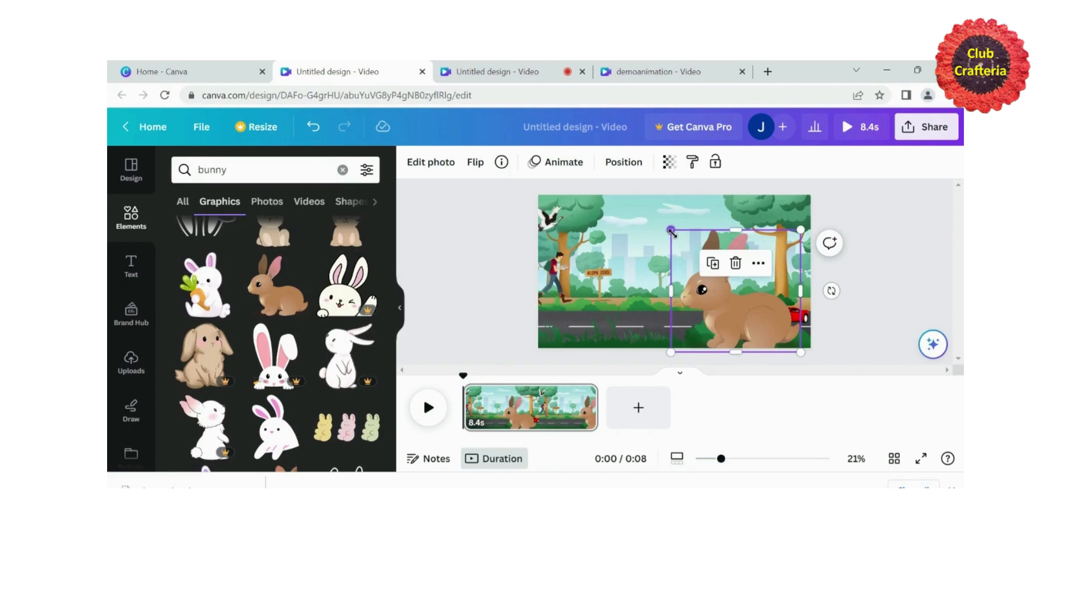
pyautogui.moveTo(670, 231); pyautogui.dragTo(794, 336)
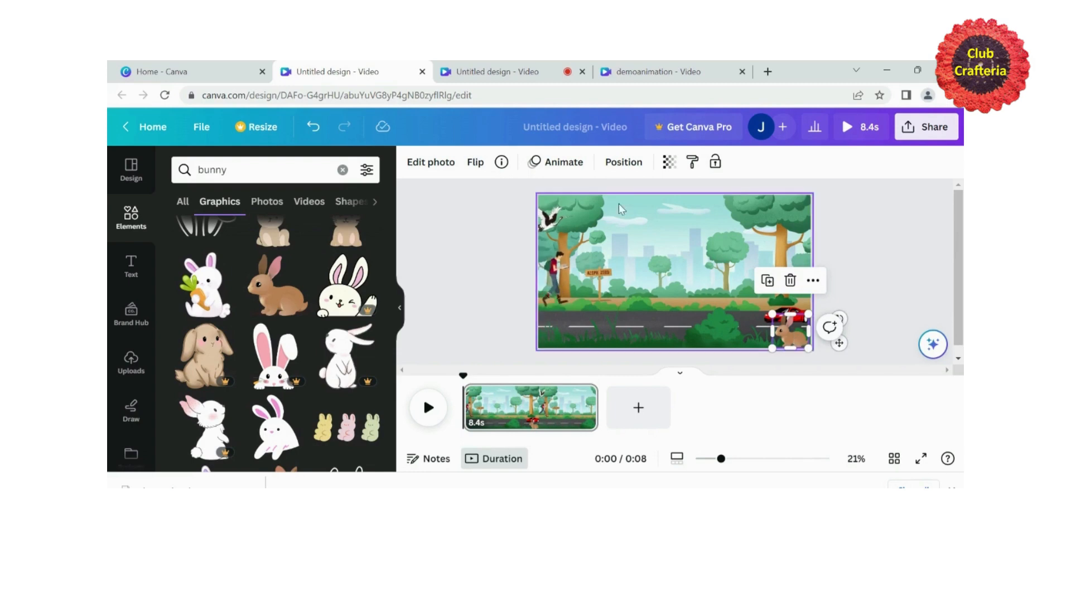
# Step: Create a custom animation moving the bunny along the foreground toward the scene's left edge, with the Smooth movement style
pyautogui.click(569, 162)
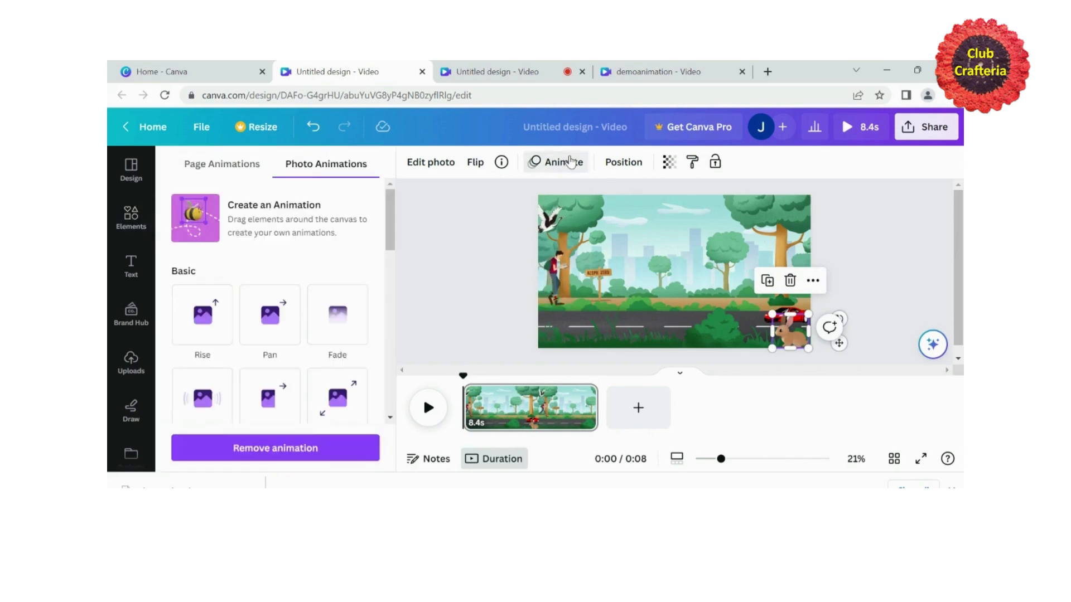
pyautogui.click(196, 211)
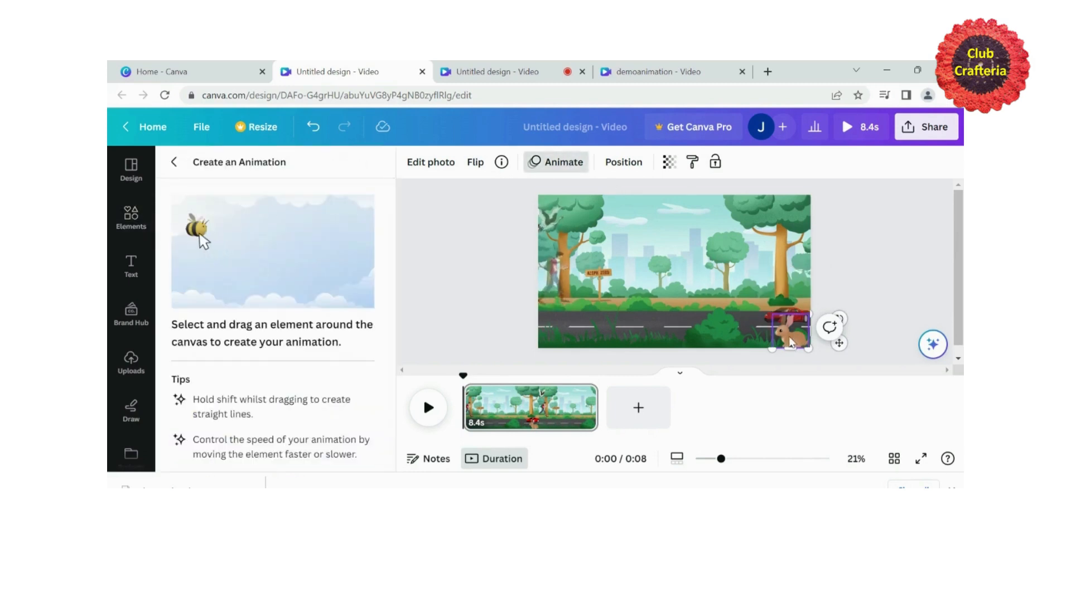
pyautogui.moveTo(777, 334)
pyautogui.mouseDown()
pyautogui.moveTo(703, 337)
pyautogui.moveTo(692, 321)
pyautogui.moveTo(680, 335)
pyautogui.moveTo(541, 330)
pyautogui.mouseUp()
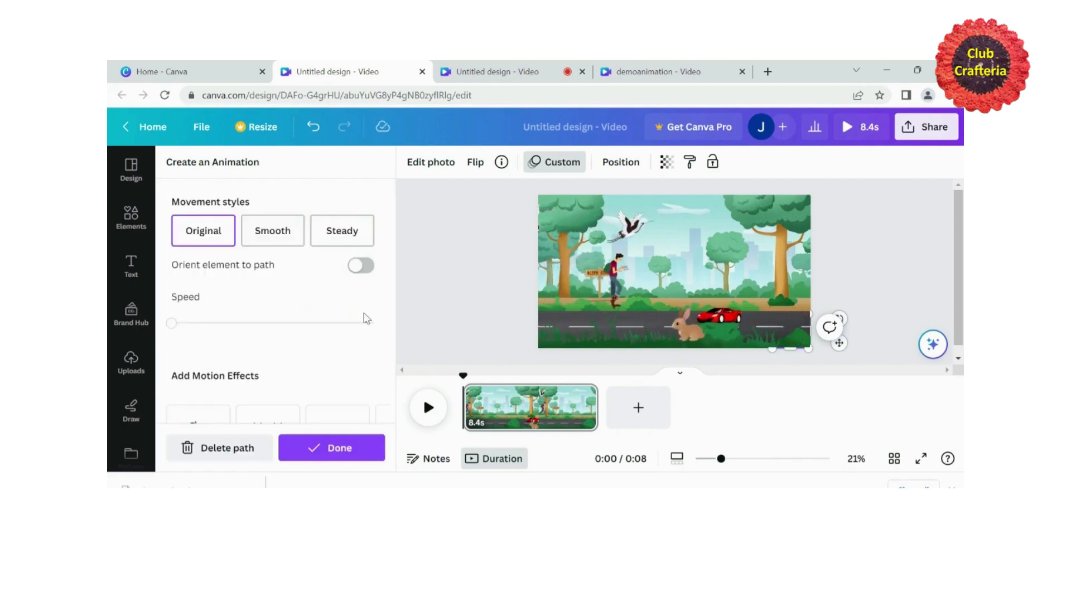
pyautogui.click(279, 237)
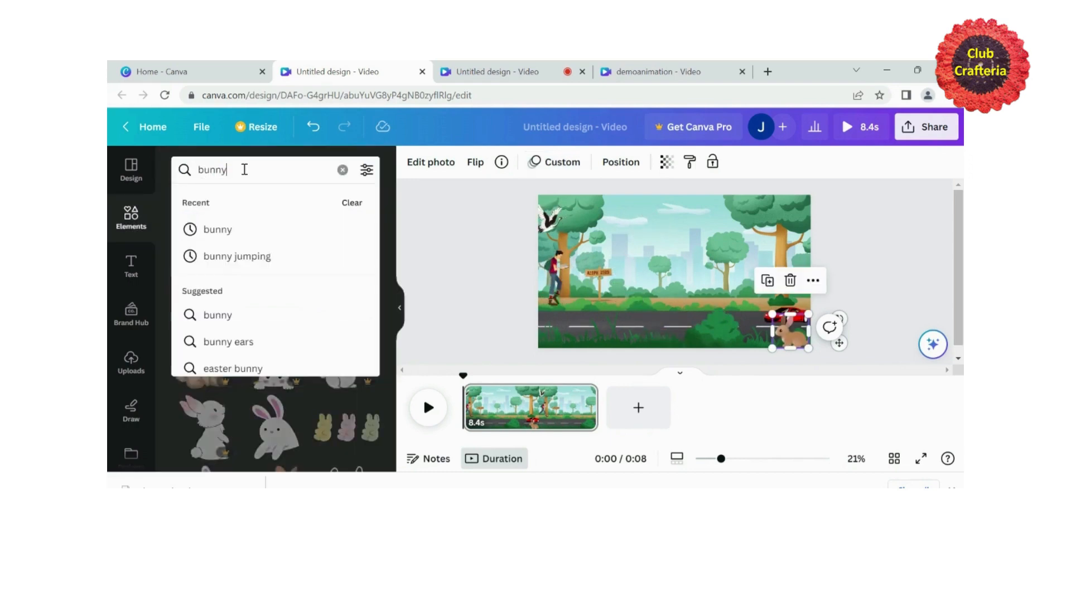
# Step: Search the graphics for "clouds moving" and place the yellow swirl cloud, scaled down, in the sky above the right-hand middle tree
pyautogui.moveTo(244, 170); pyautogui.dragTo(189, 171)
pyautogui.write('clo')
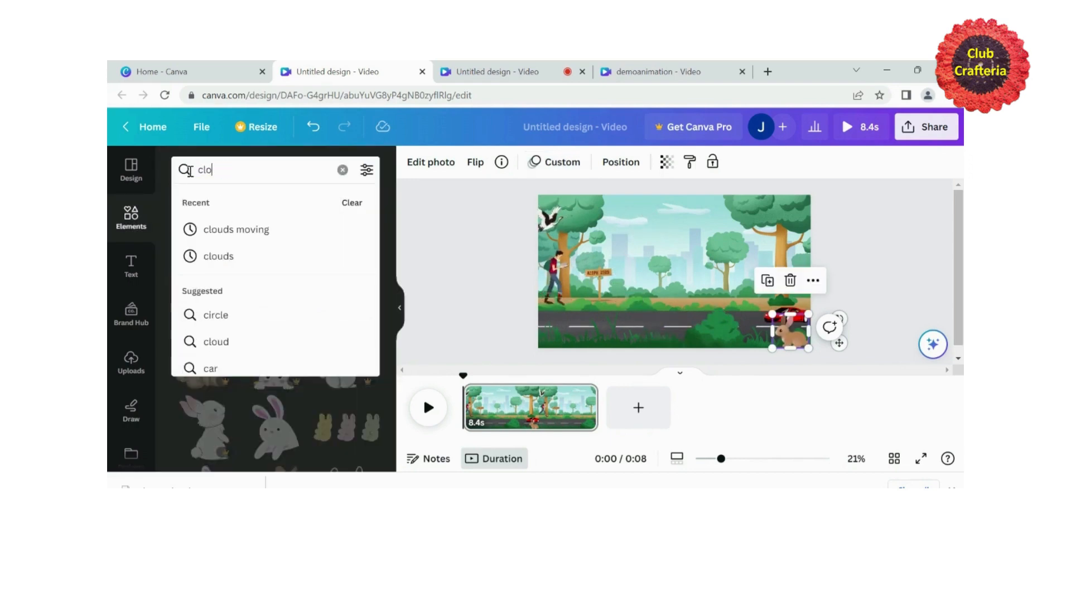
pyautogui.press('Down')
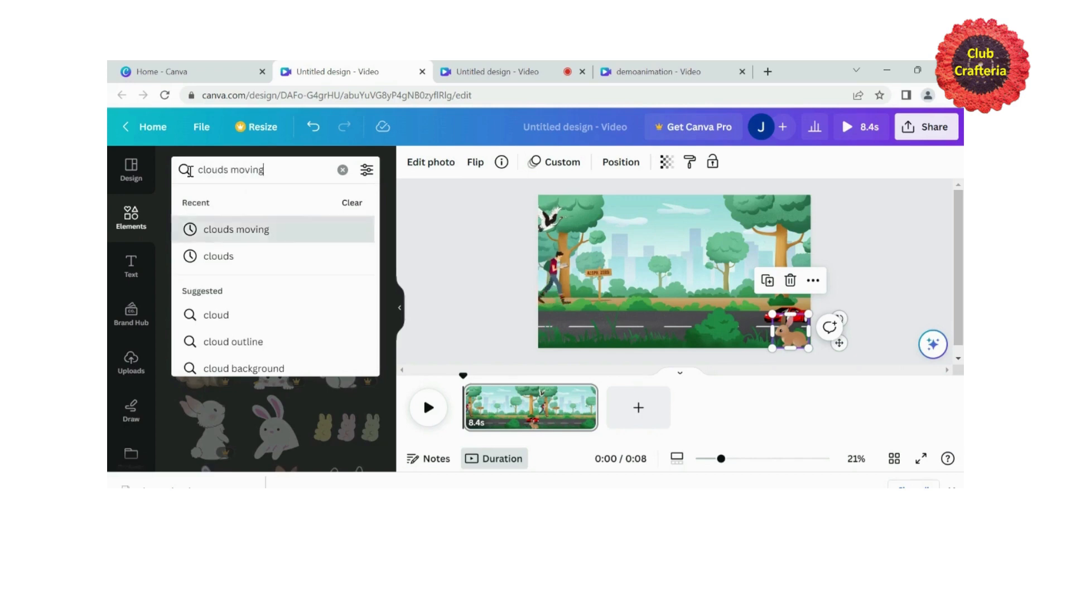
pyautogui.press('Return')
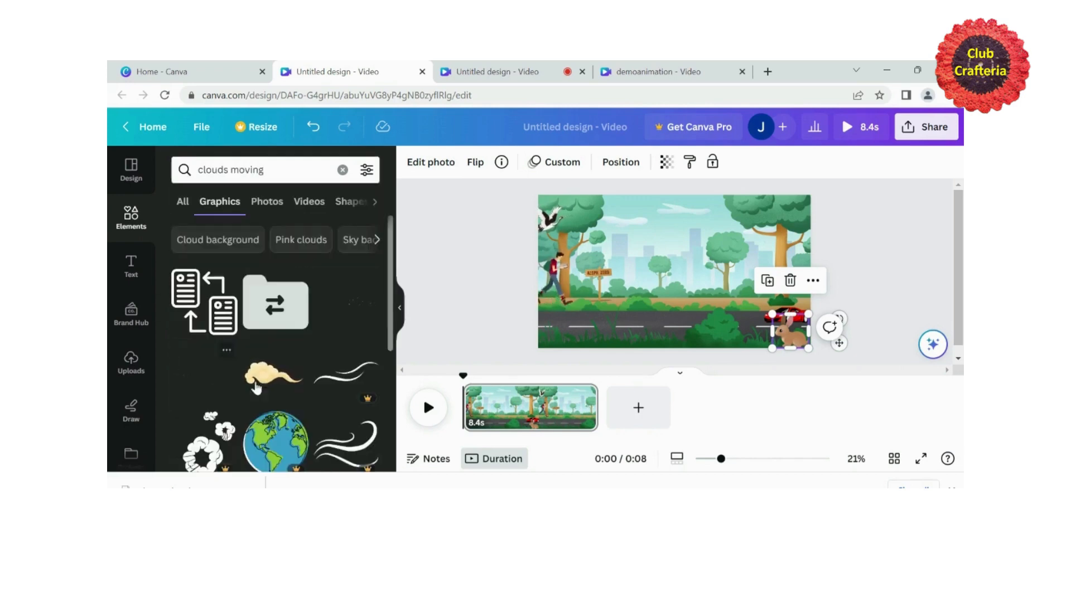
pyautogui.moveTo(267, 382); pyautogui.dragTo(664, 224)
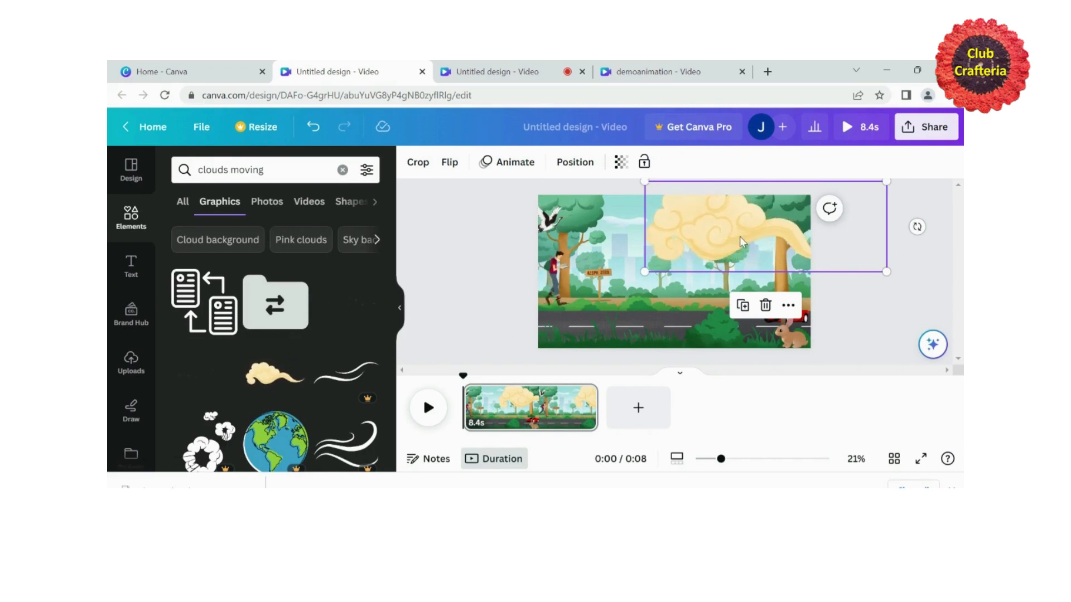
pyautogui.moveTo(644, 181); pyautogui.dragTo(712, 236)
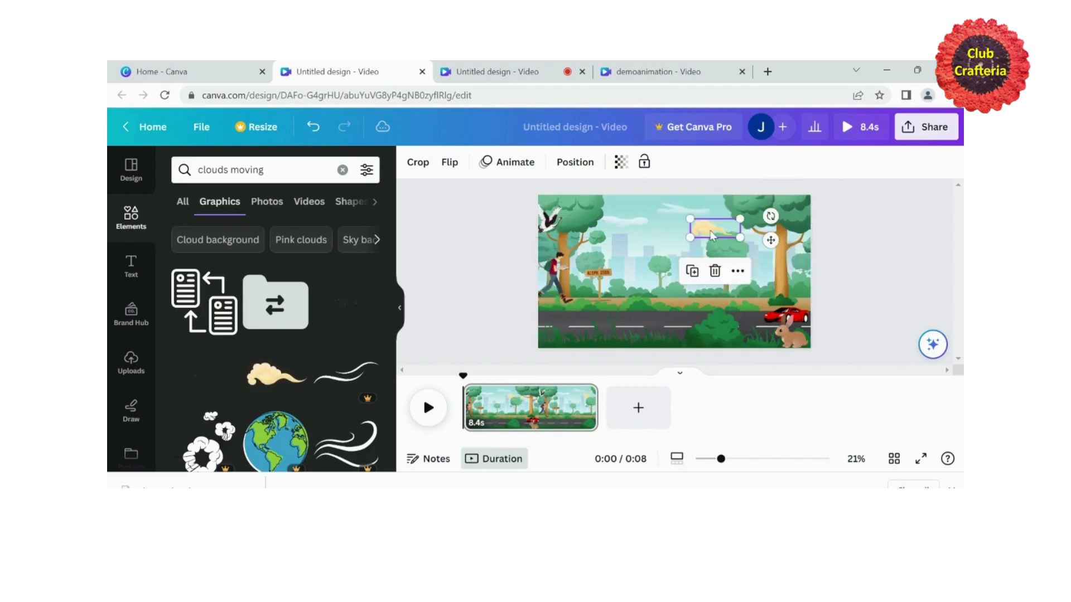
# Step: Create a custom animation drifting the cloud left across the sky and back along a wavy path, with the Smooth movement style
pyautogui.click(516, 163)
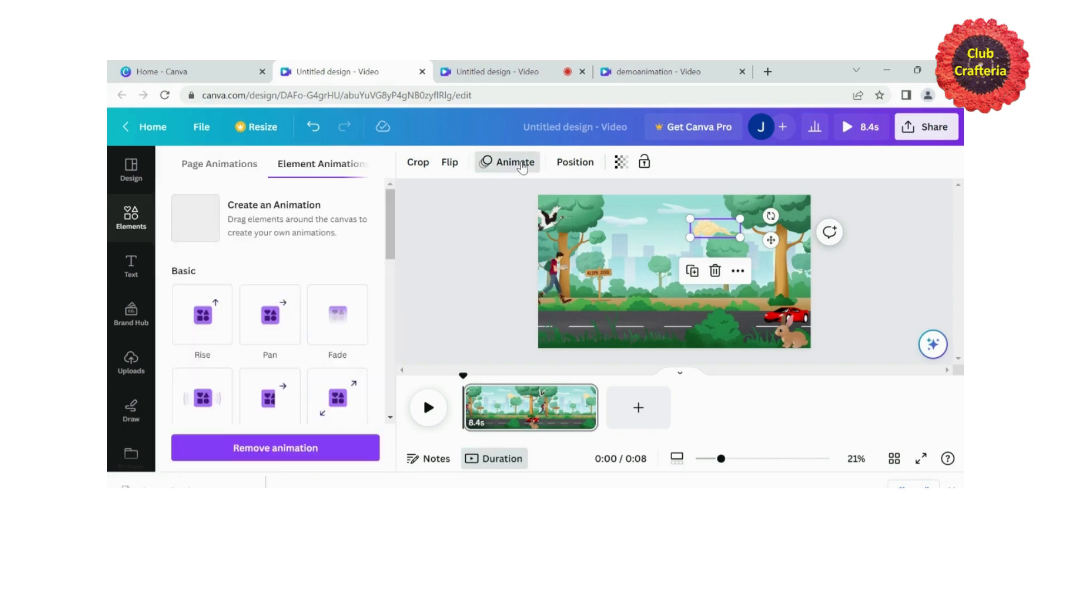
pyautogui.click(203, 216)
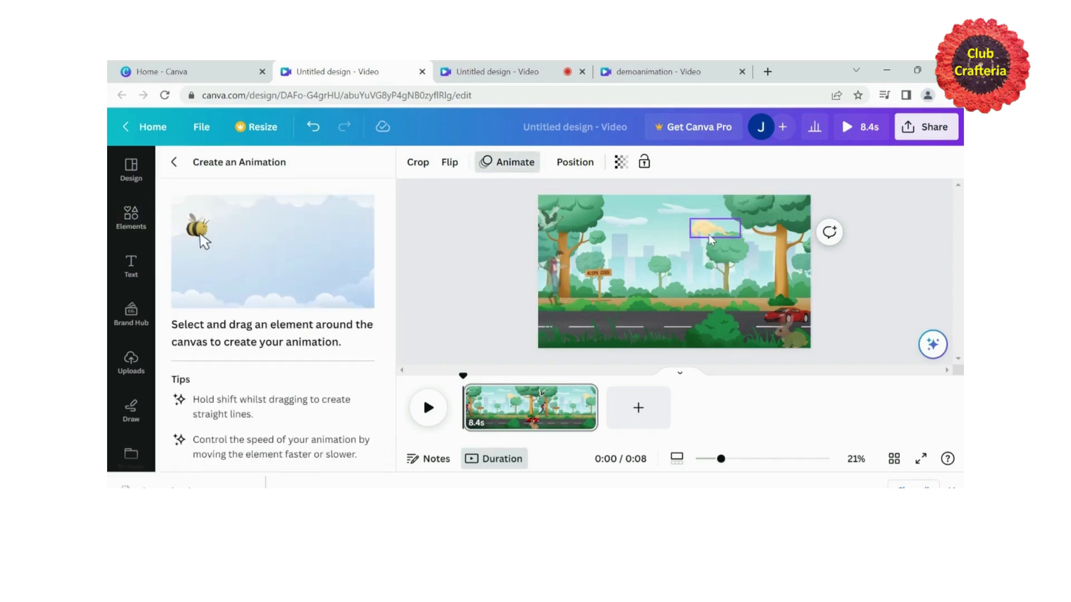
pyautogui.moveTo(706, 229); pyautogui.dragTo(672, 233)
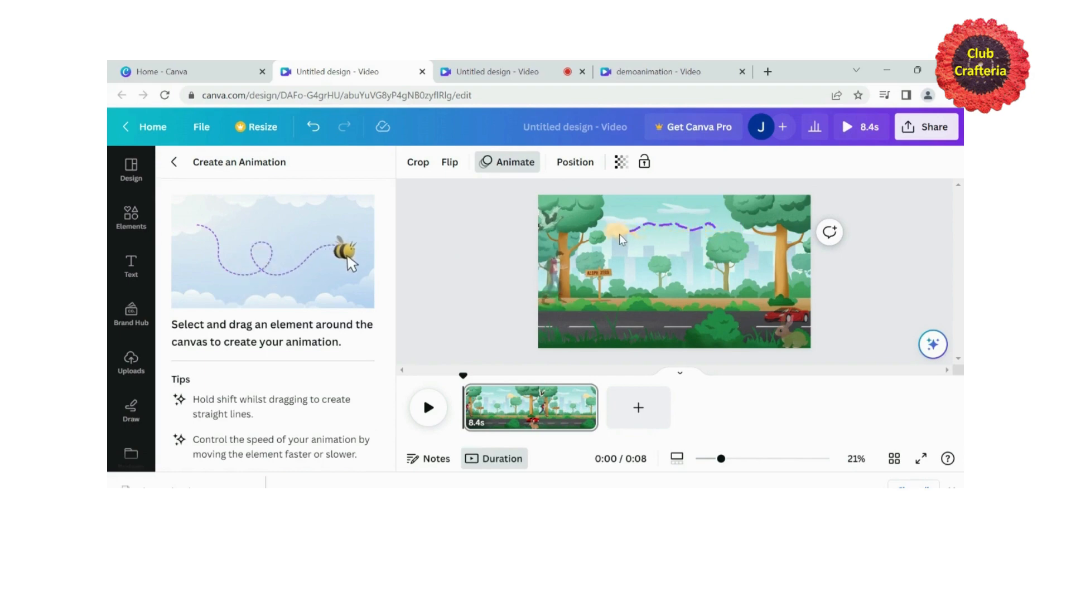
pyautogui.moveTo(619, 231)
pyautogui.mouseDown()
pyautogui.moveTo(623, 215)
pyautogui.moveTo(715, 208)
pyautogui.mouseUp()
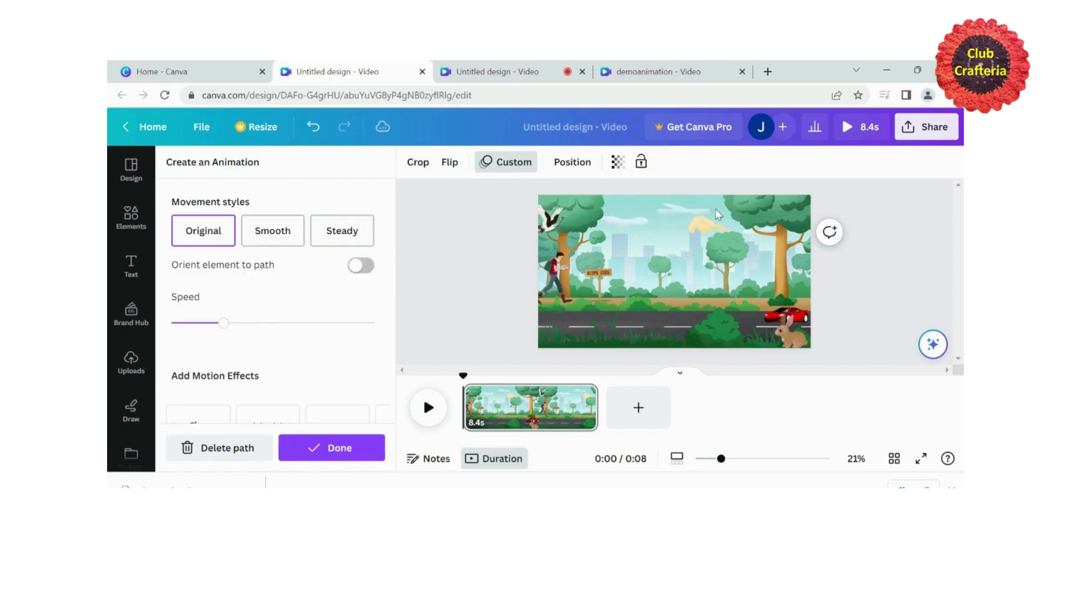
pyautogui.click(273, 234)
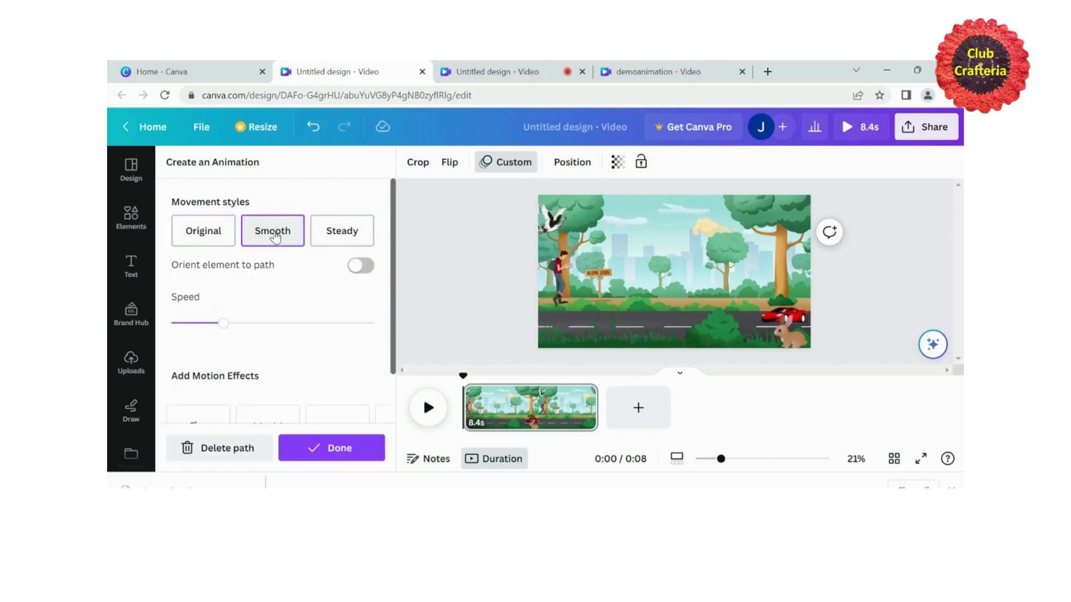
pyautogui.click(343, 446)
# Step: Play the animated scene through and download it as an MP4 video at 1080p (HD)
pyautogui.click(423, 416)
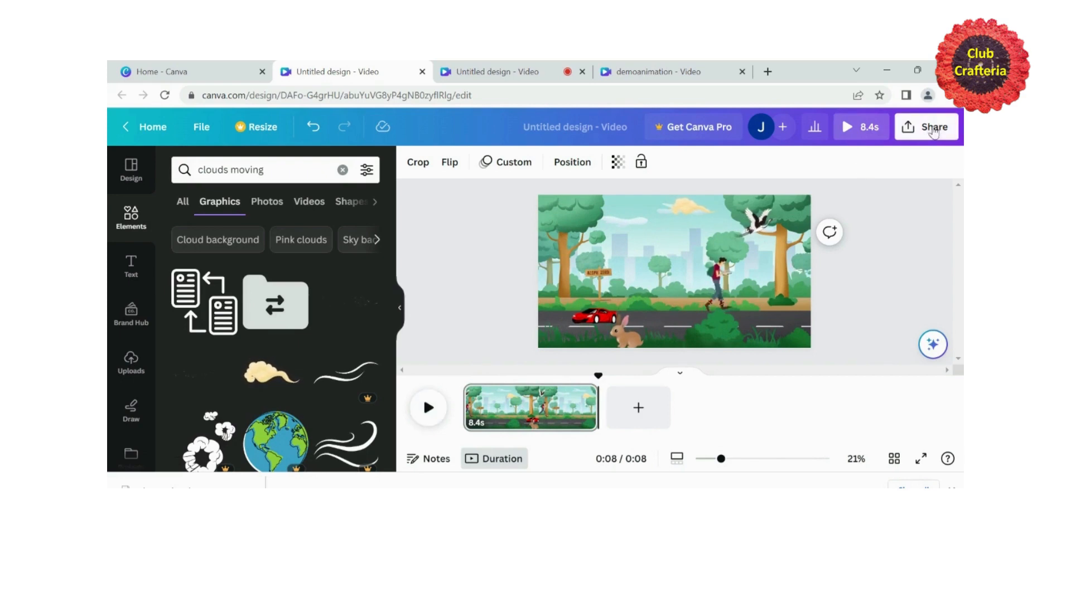
pyautogui.click(932, 129)
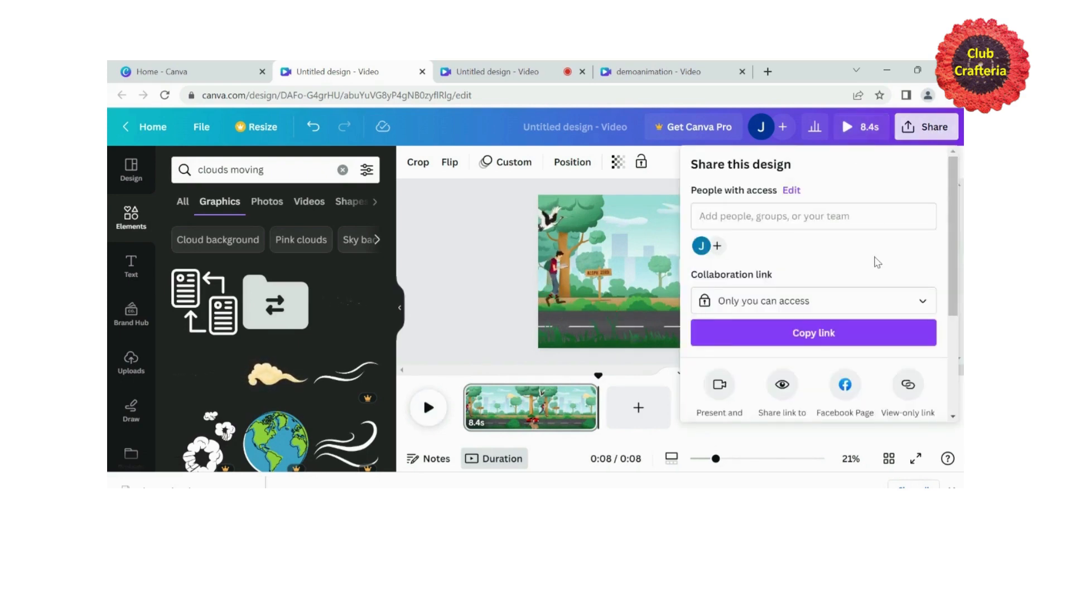
pyautogui.scroll(-3, 875, 262)
pyautogui.click(758, 307)
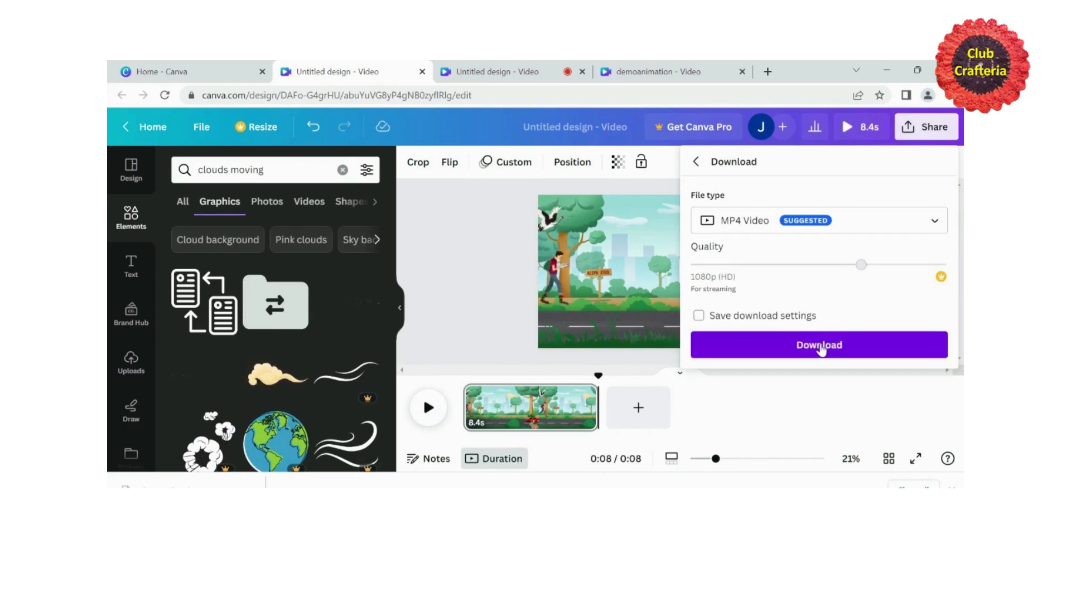
pyautogui.click(819, 346)
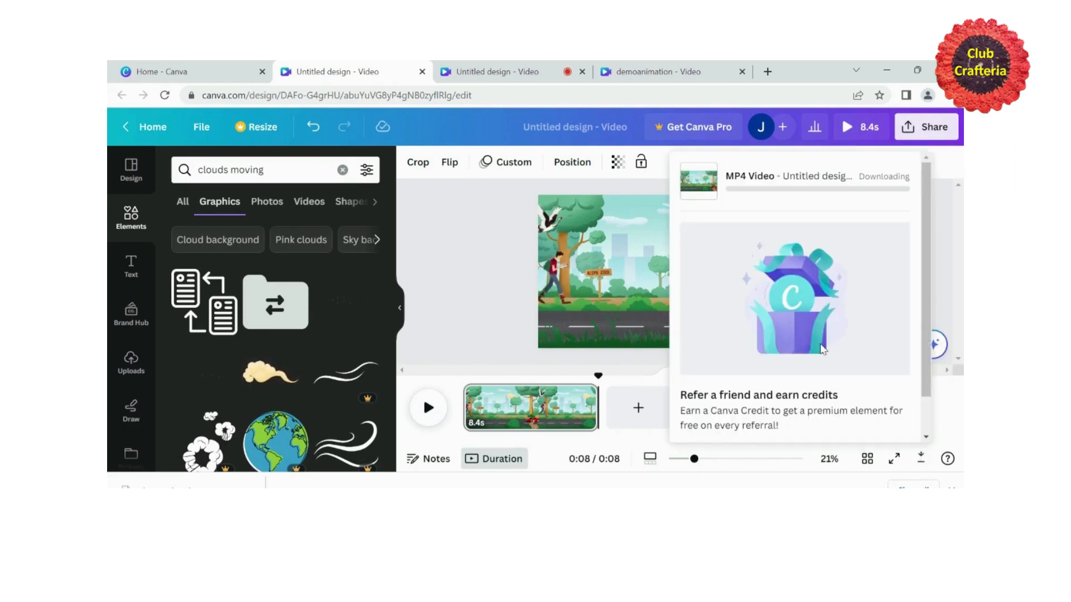